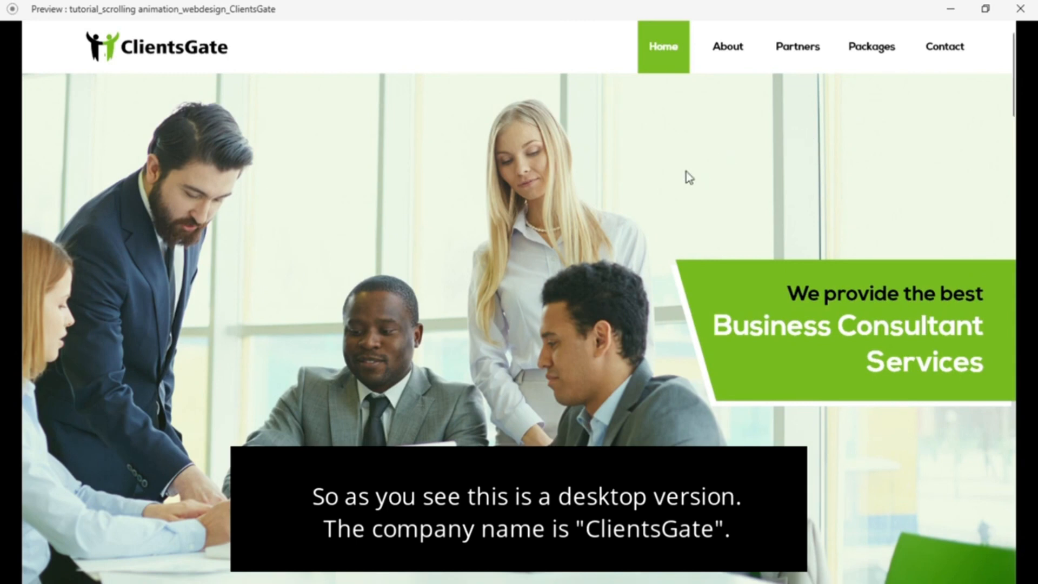
# Review the desktop version of the ClientsGate page in the preview, from the home banner through to the footer.
pyautogui.scroll(-10, 689, 177)
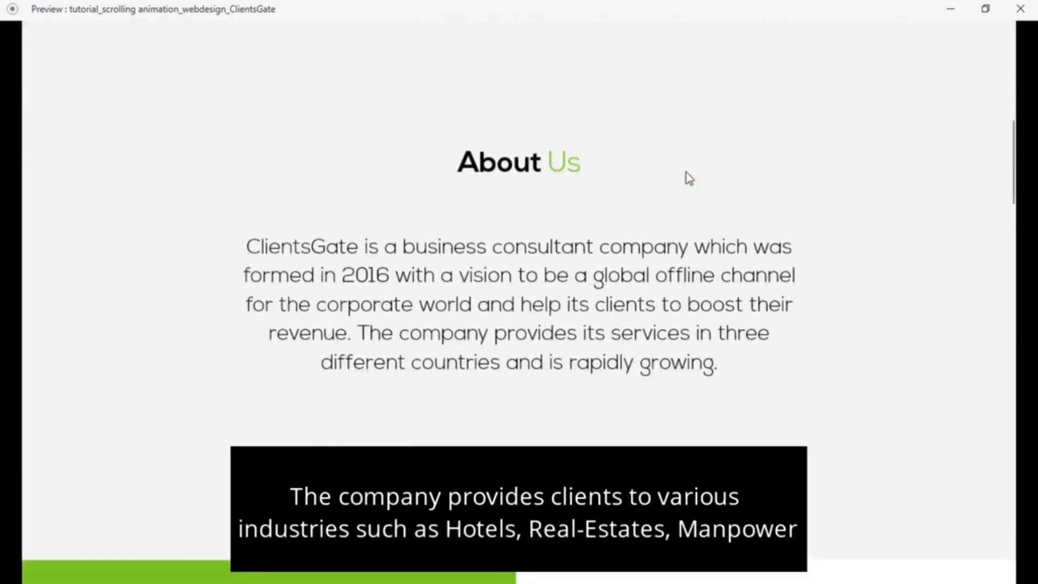
pyautogui.scroll(-8, 689, 178)
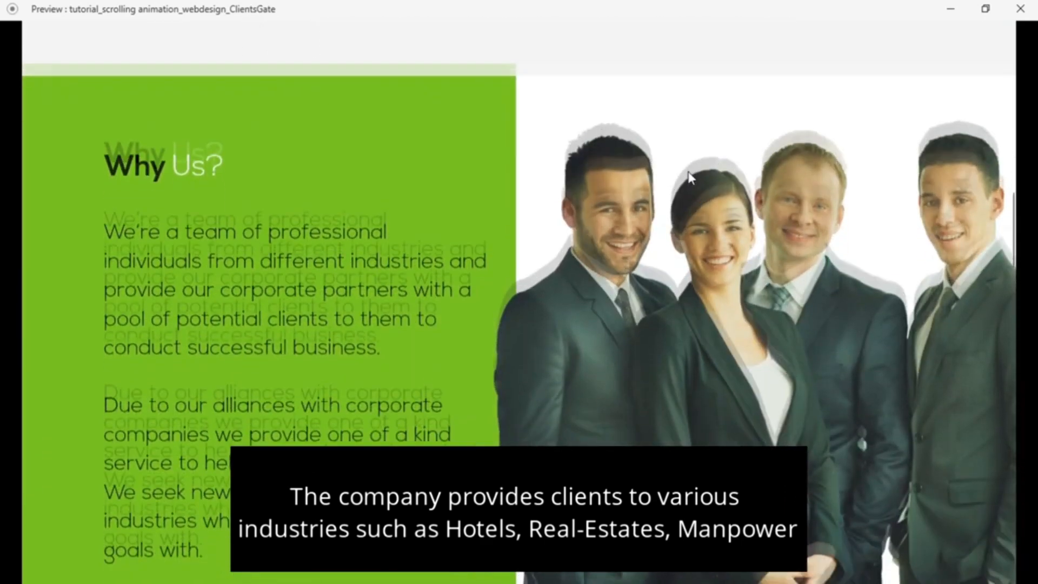
pyautogui.scroll(-2, 689, 178)
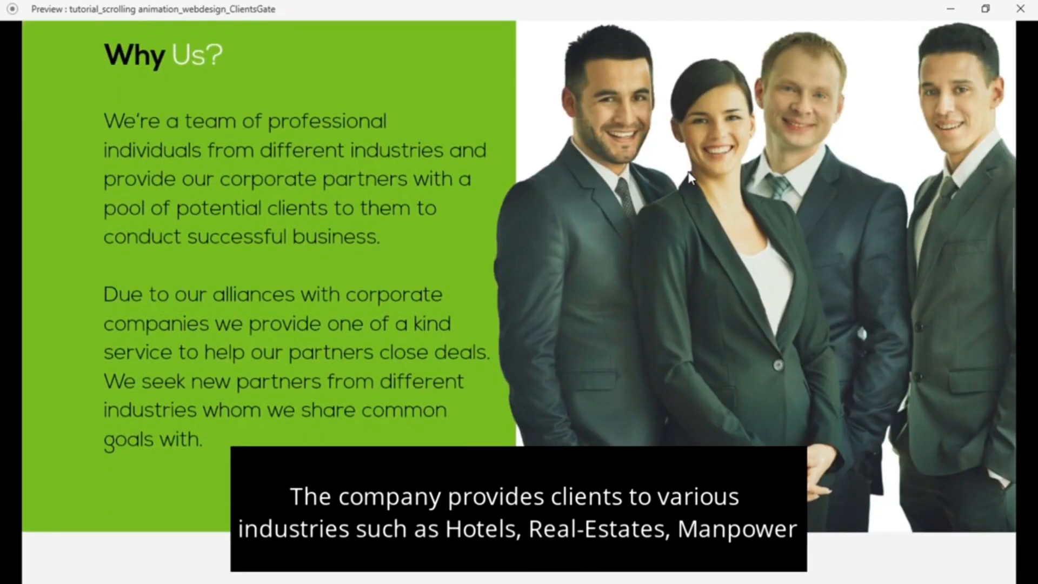
pyautogui.scroll(-8, 689, 178)
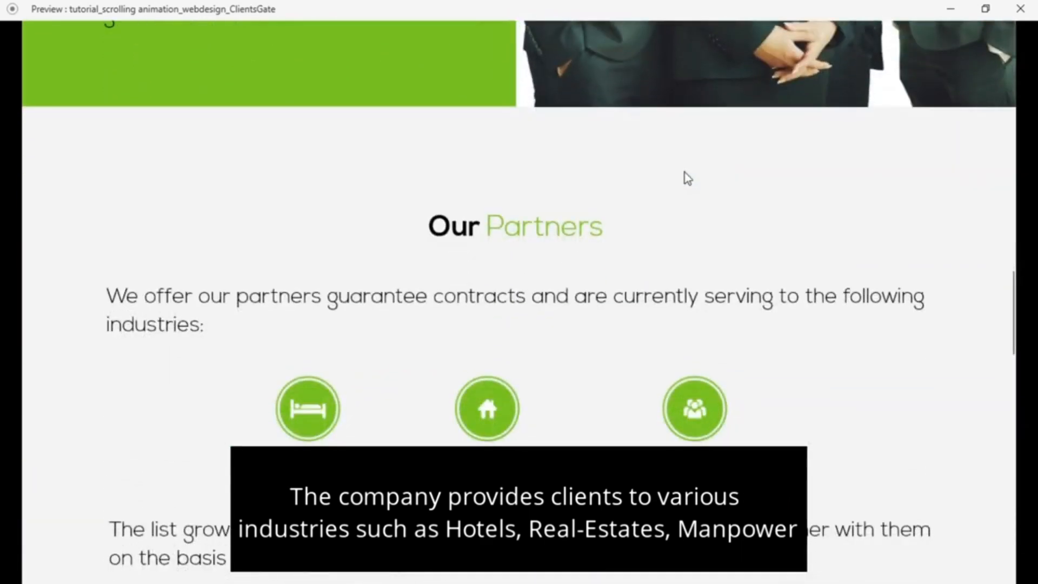
pyautogui.scroll(-2, 685, 173)
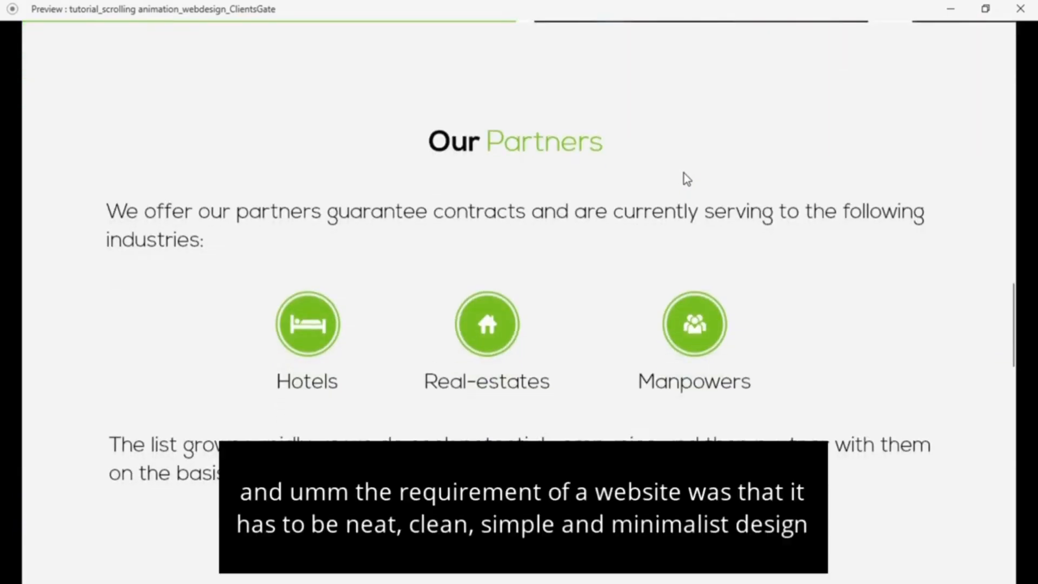
pyautogui.scroll(-10, 684, 173)
pyautogui.scroll(-2, 677, 182)
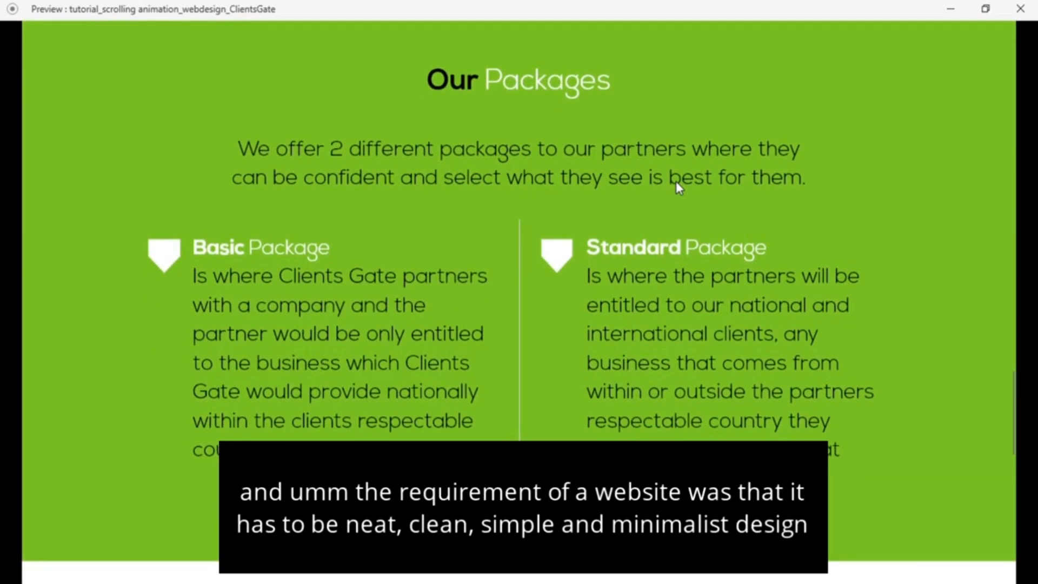
pyautogui.scroll(-10, 676, 182)
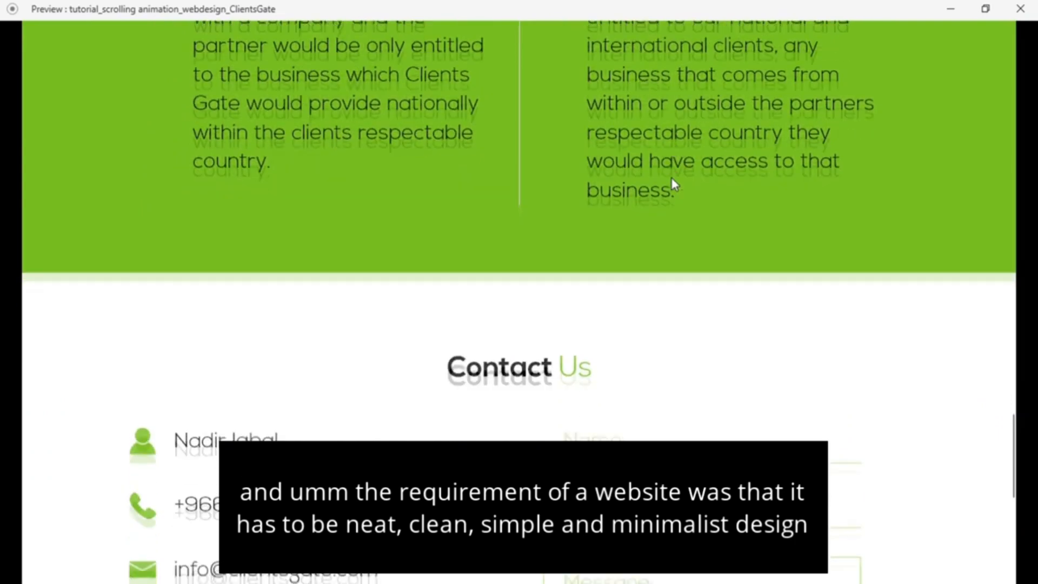
pyautogui.scroll(-2, 670, 177)
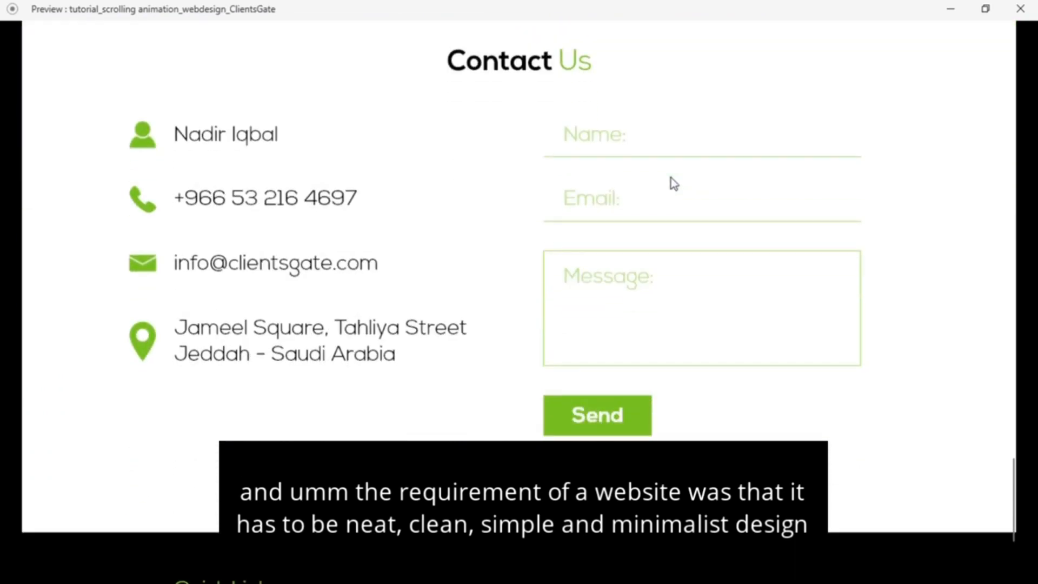
pyautogui.scroll(-5, 671, 176)
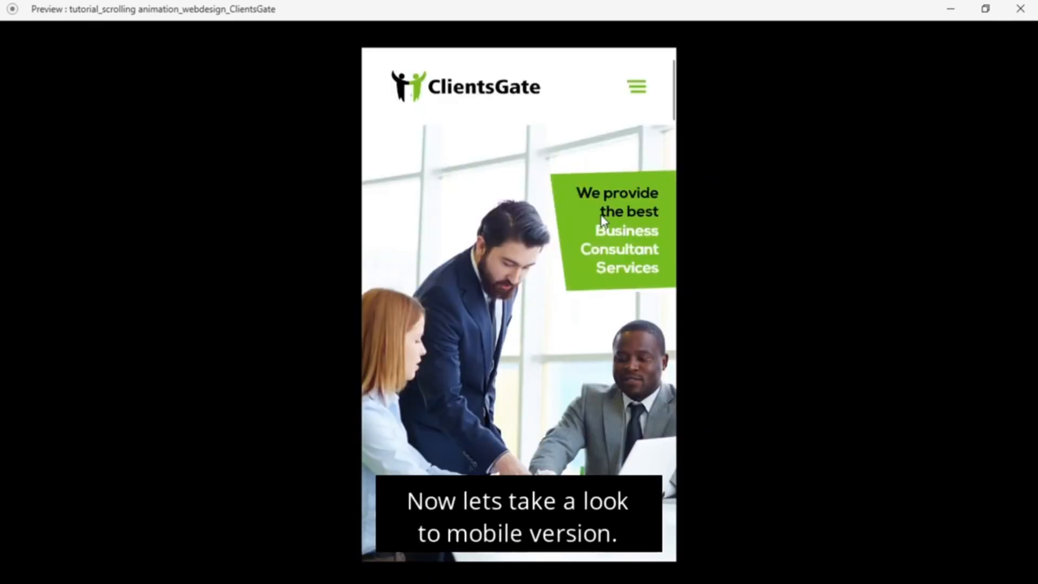
# Review the mobile version of the ClientsGate page in the preview, from the header banner through to the quick links footer.
pyautogui.scroll(-8, 557, 208)
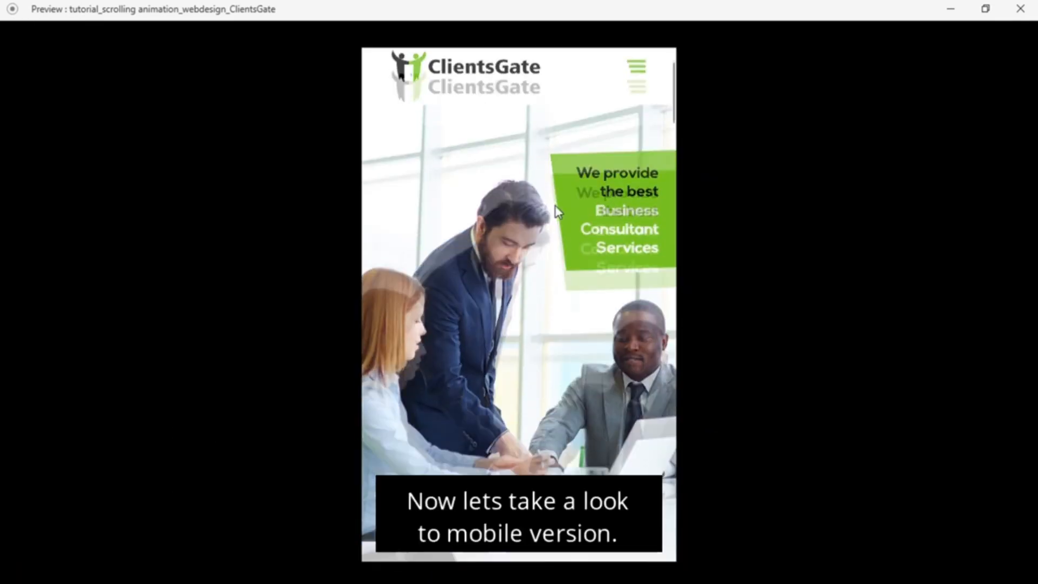
pyautogui.scroll(-2, 558, 212)
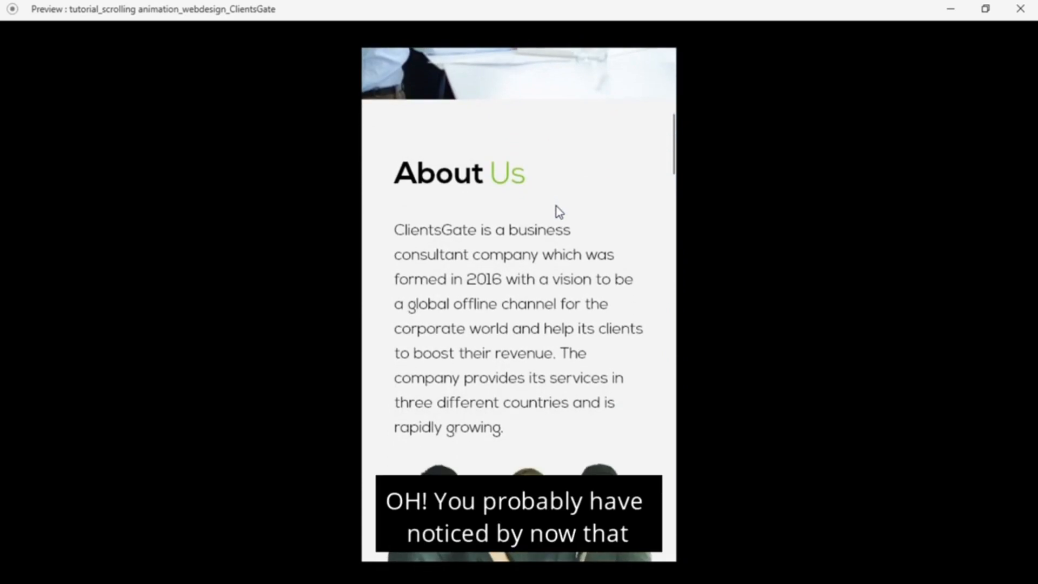
pyautogui.scroll(-4, 556, 206)
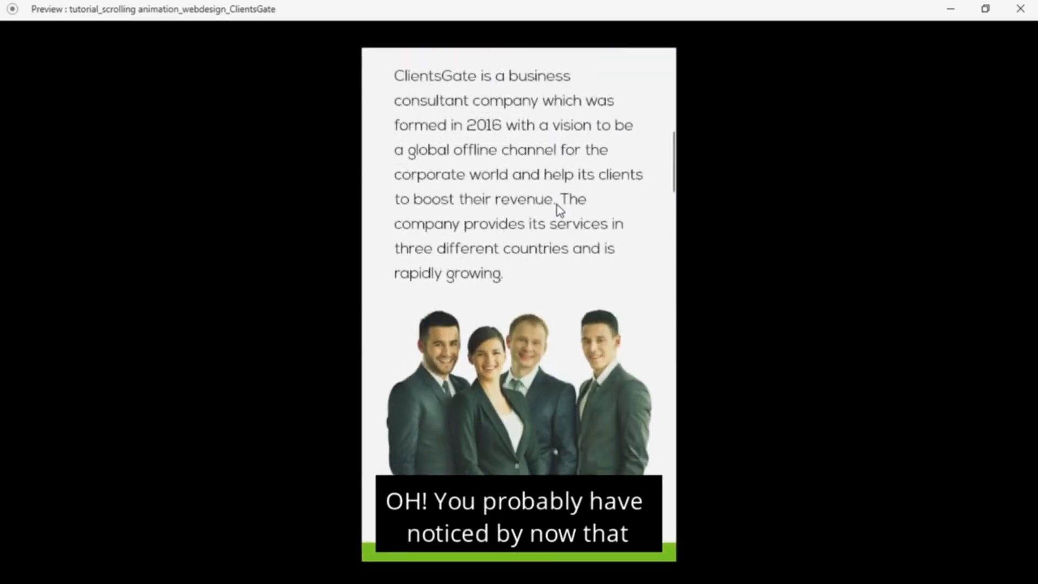
pyautogui.scroll(-10, 557, 205)
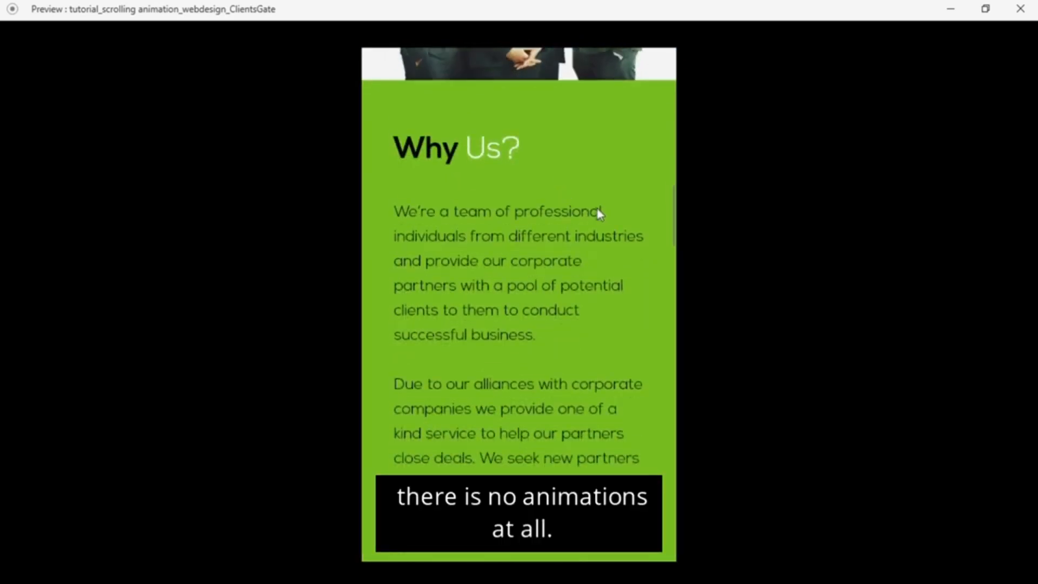
pyautogui.scroll(-4, 617, 211)
pyautogui.scroll(-5, 656, 194)
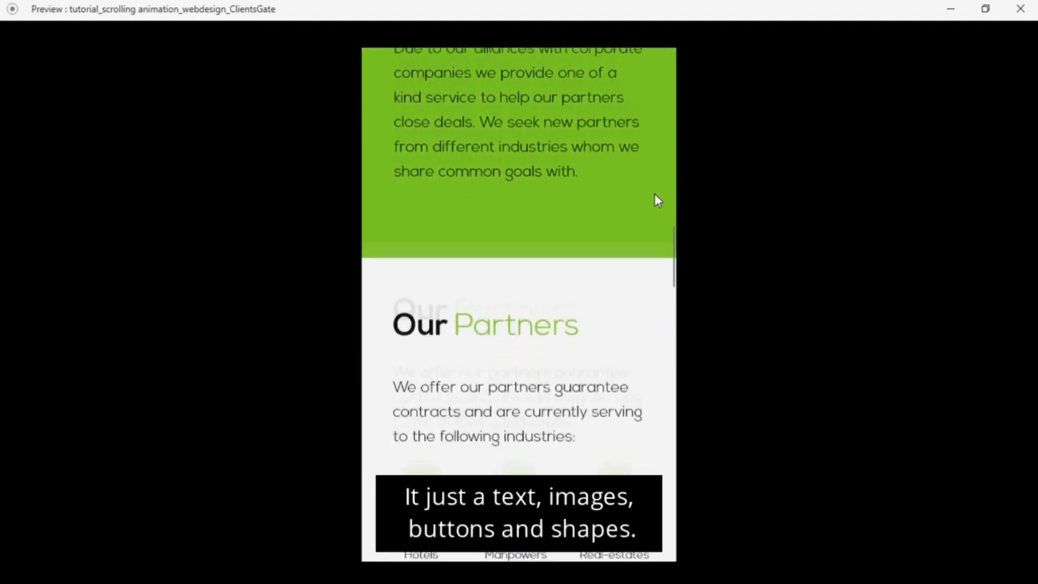
pyautogui.scroll(-8, 654, 195)
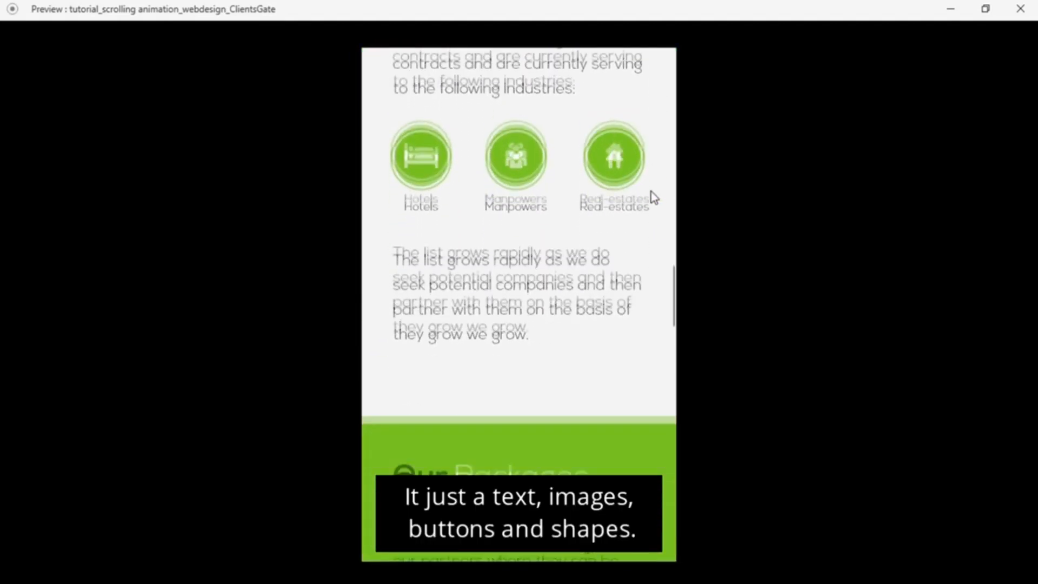
pyautogui.scroll(-7, 654, 198)
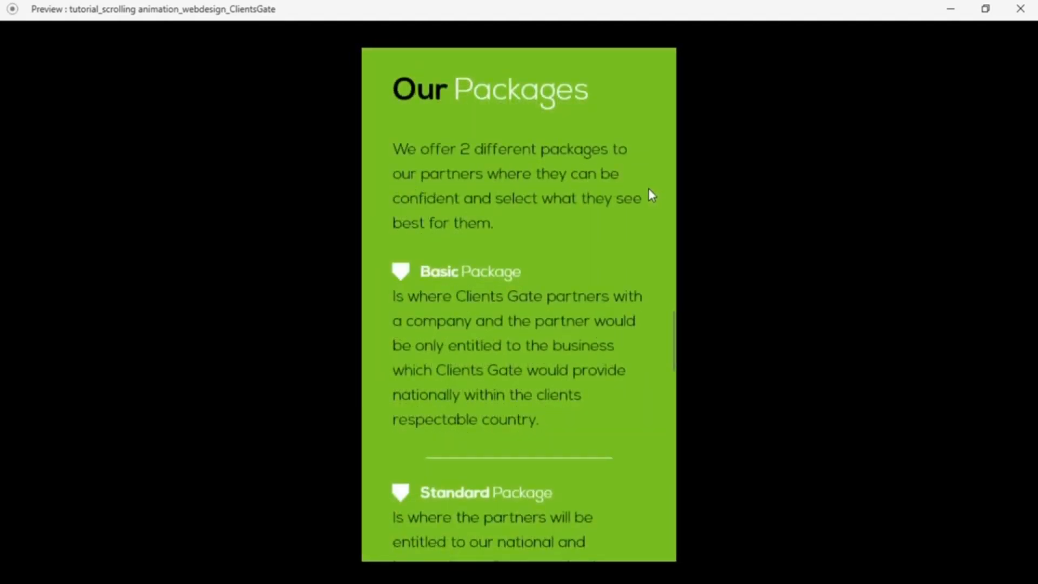
pyautogui.scroll(-8, 650, 190)
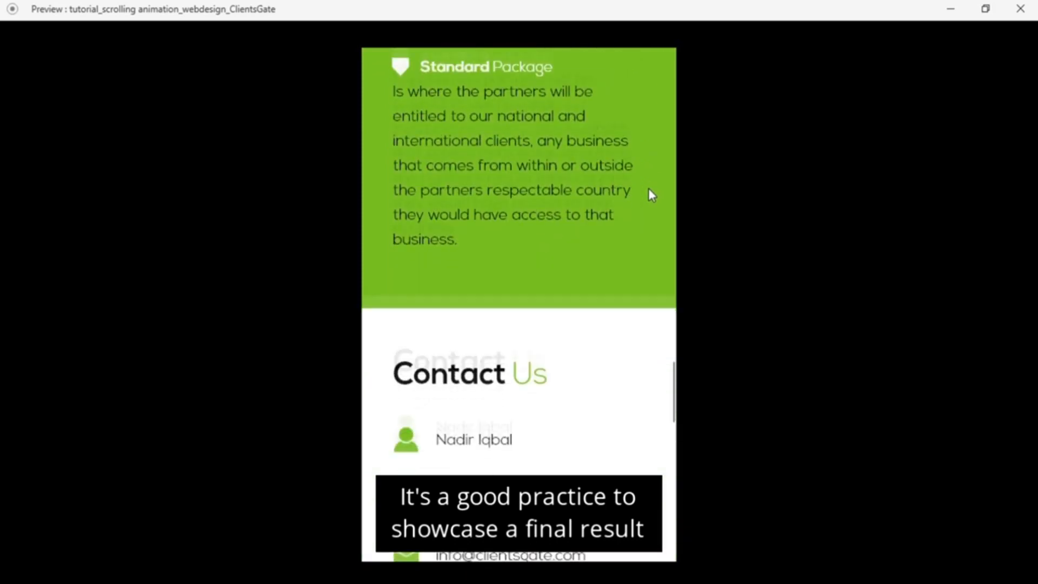
pyautogui.scroll(-3, 652, 195)
pyautogui.scroll(-2, 653, 195)
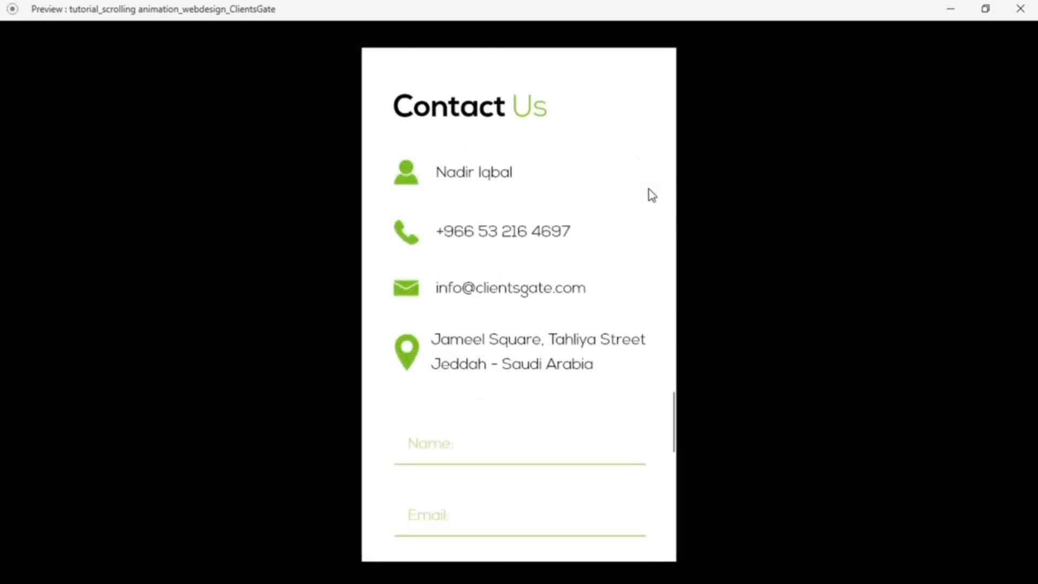
pyautogui.scroll(-5, 651, 194)
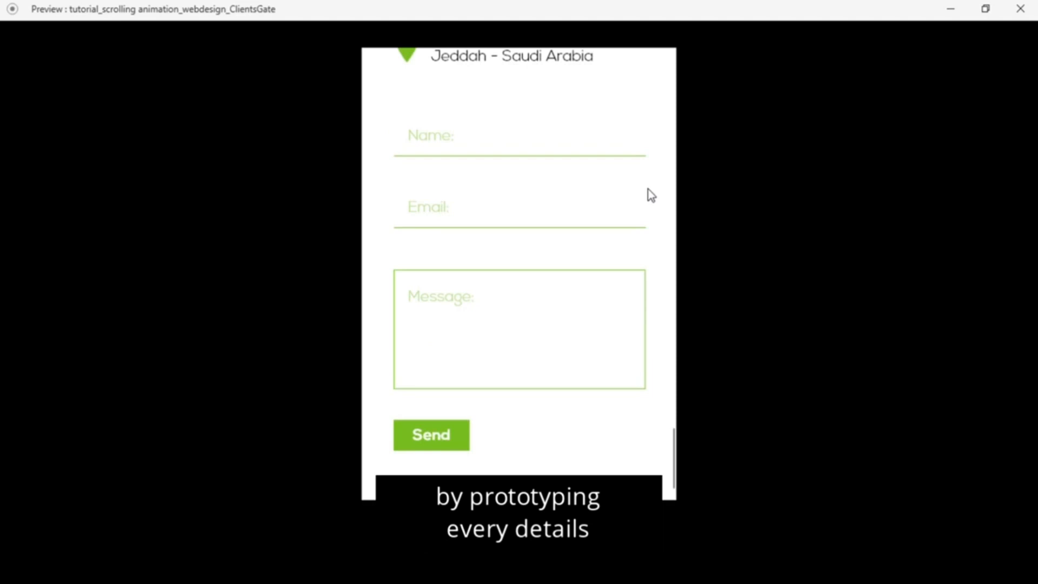
pyautogui.scroll(-6, 649, 192)
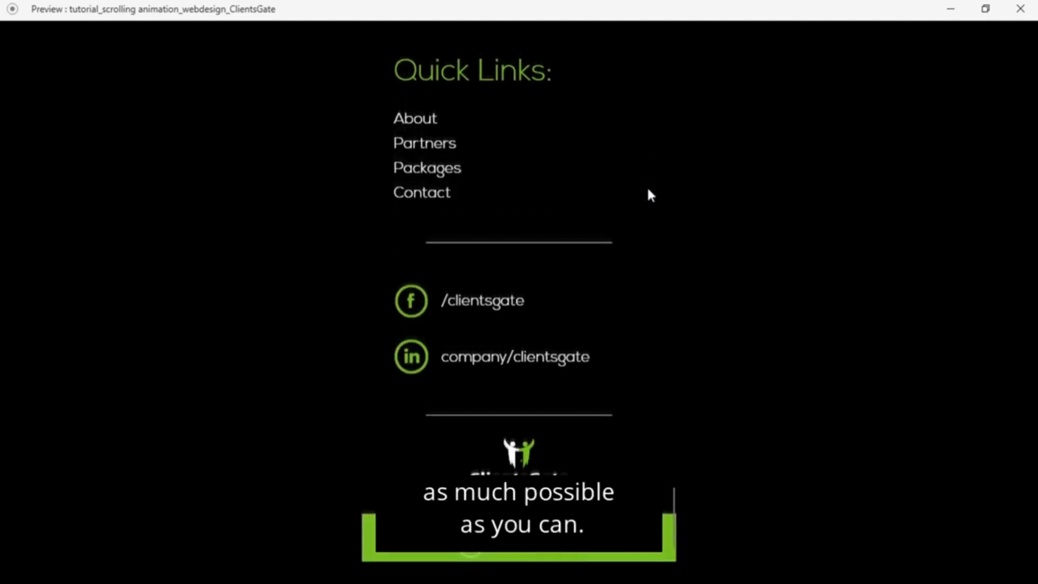
pyautogui.scroll(-2, 649, 193)
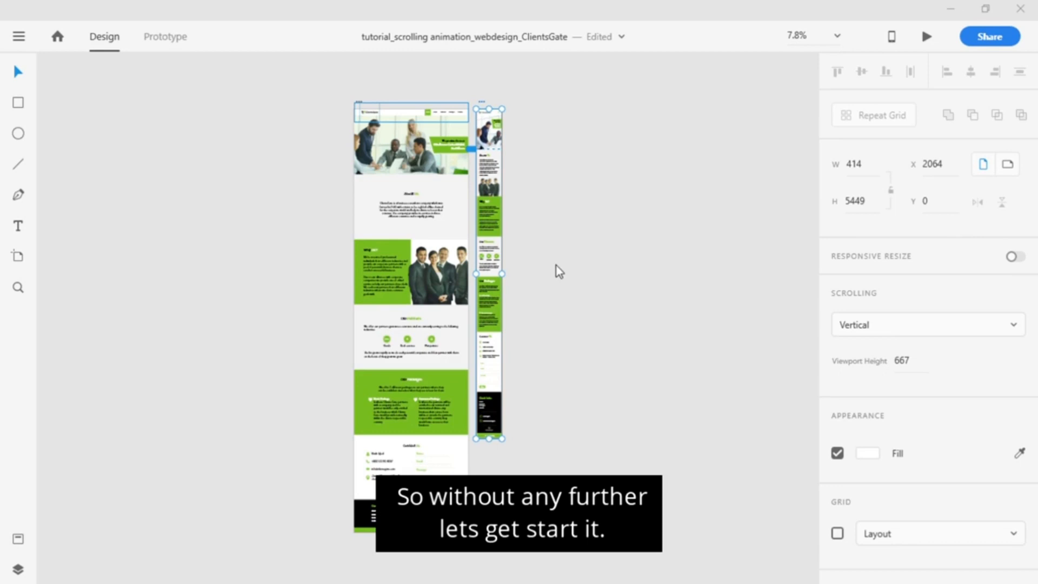
# Duplicate the mobile artboard iPhone 6/7/8 – 1.
pyautogui.click(578, 154)
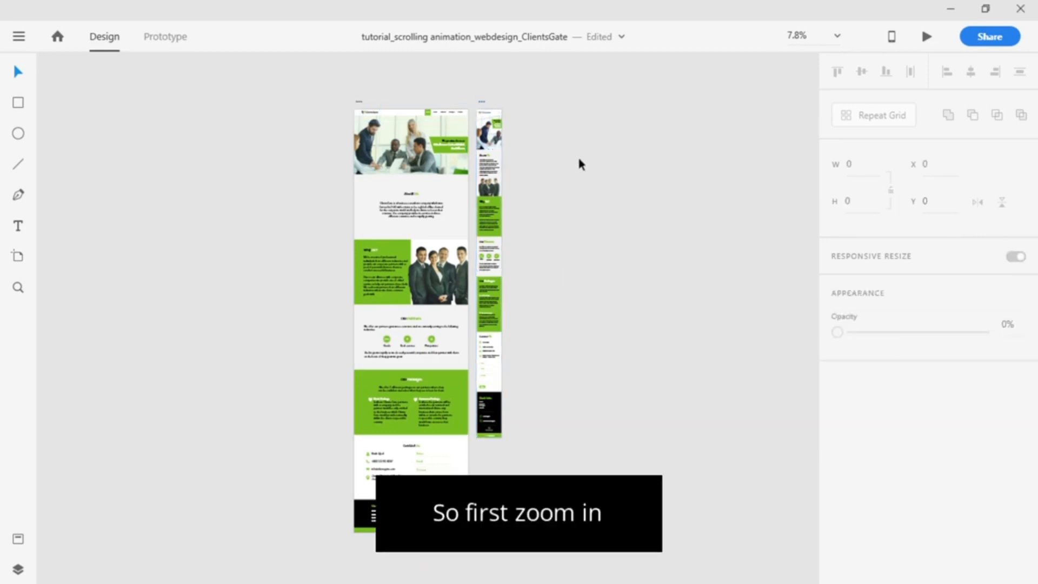
pyautogui.scroll(10, 483, 106)
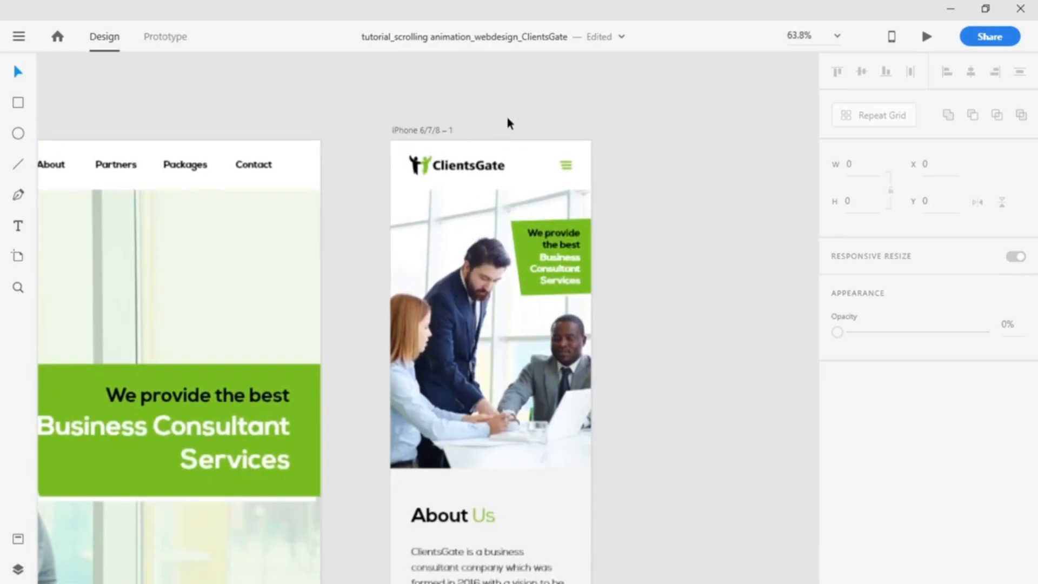
pyautogui.moveTo(576, 197); pyautogui.dragTo(433, 164)
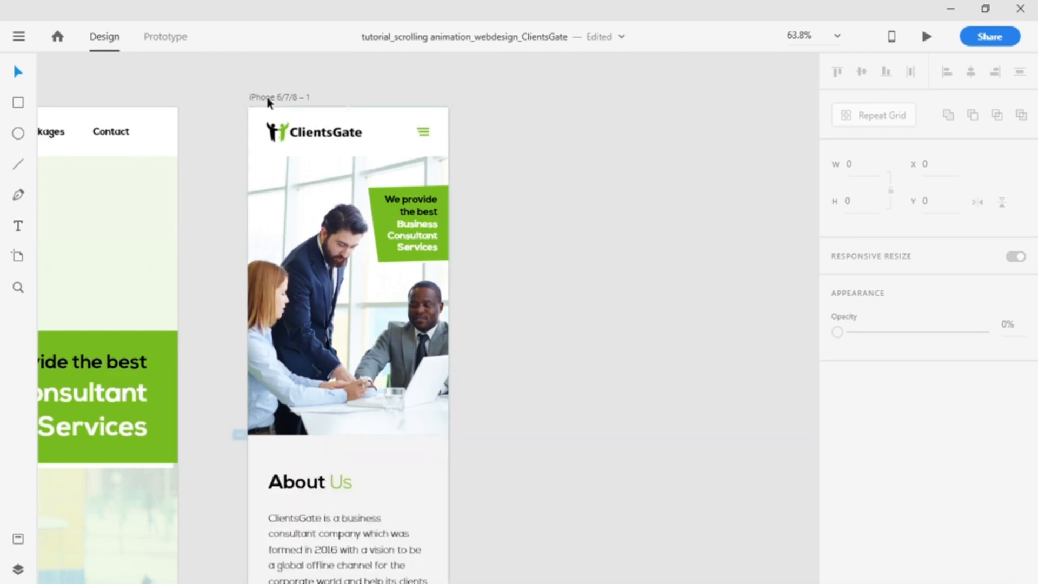
pyautogui.click(269, 99)
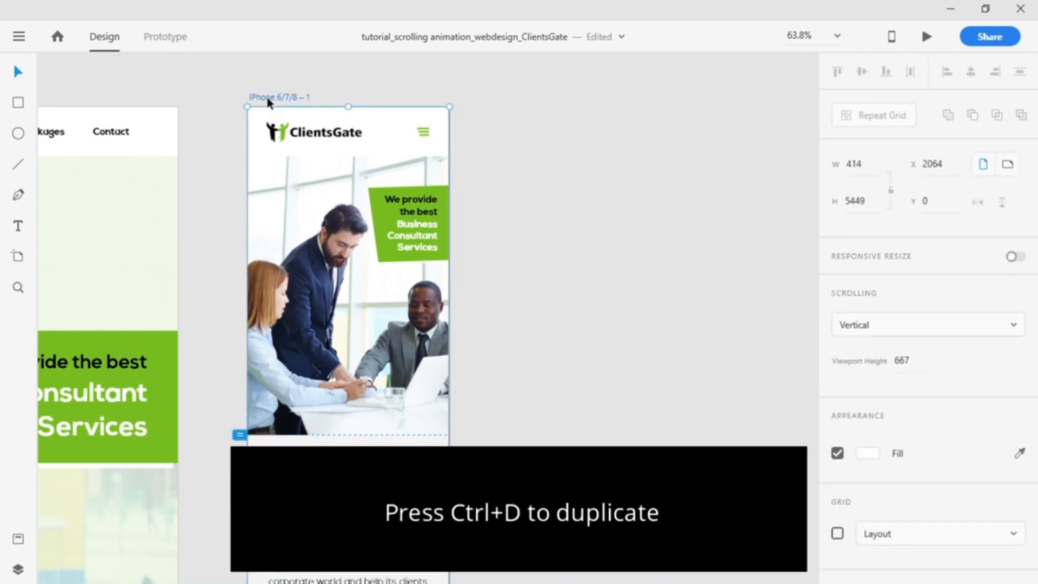
pyautogui.hotkey('ctrl', 'd')
pyautogui.scroll(-10, 267, 98)
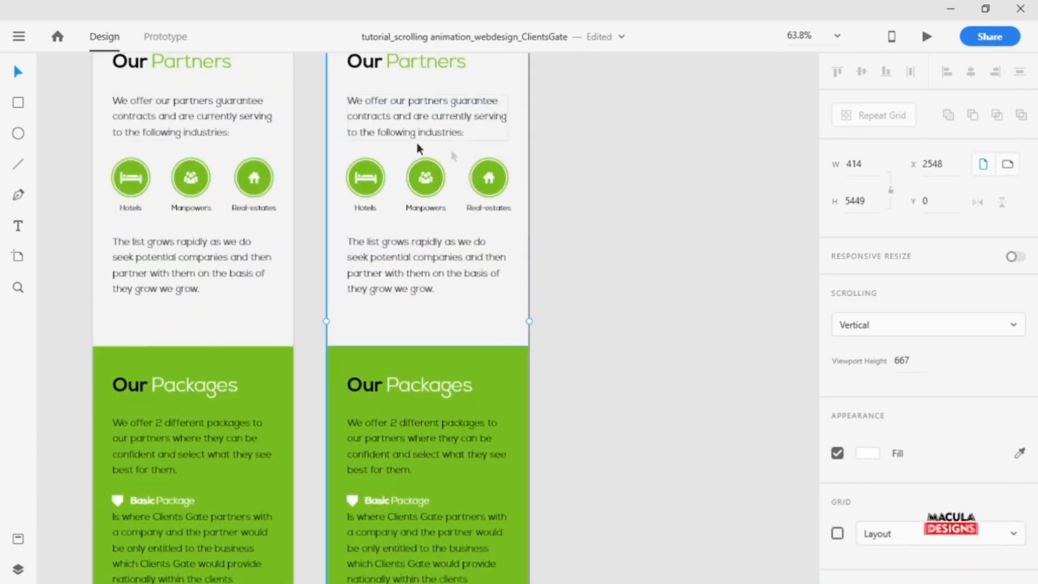
pyautogui.scroll(15, 448, 116)
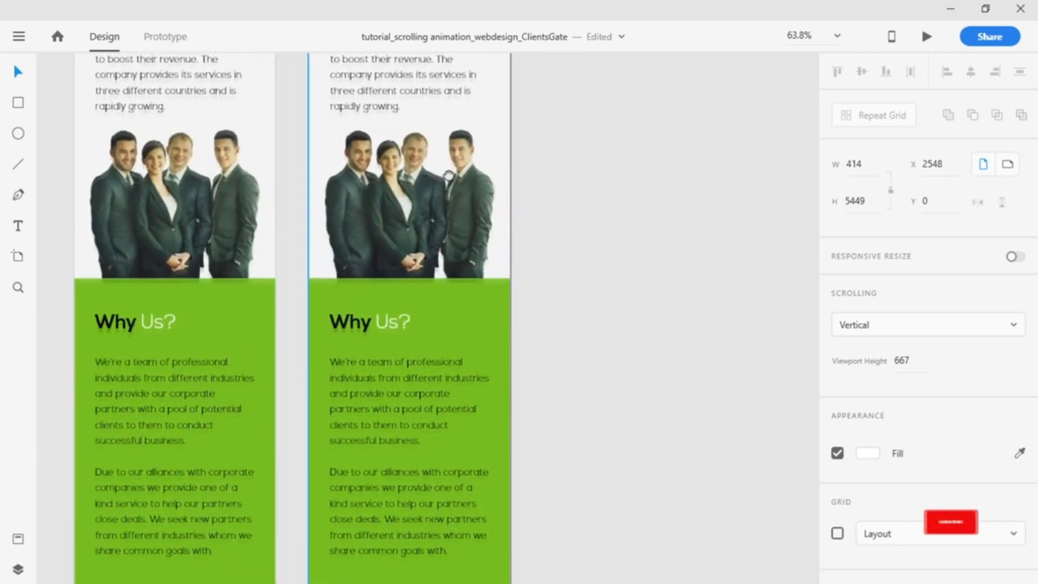
pyautogui.scroll(6, 448, 246)
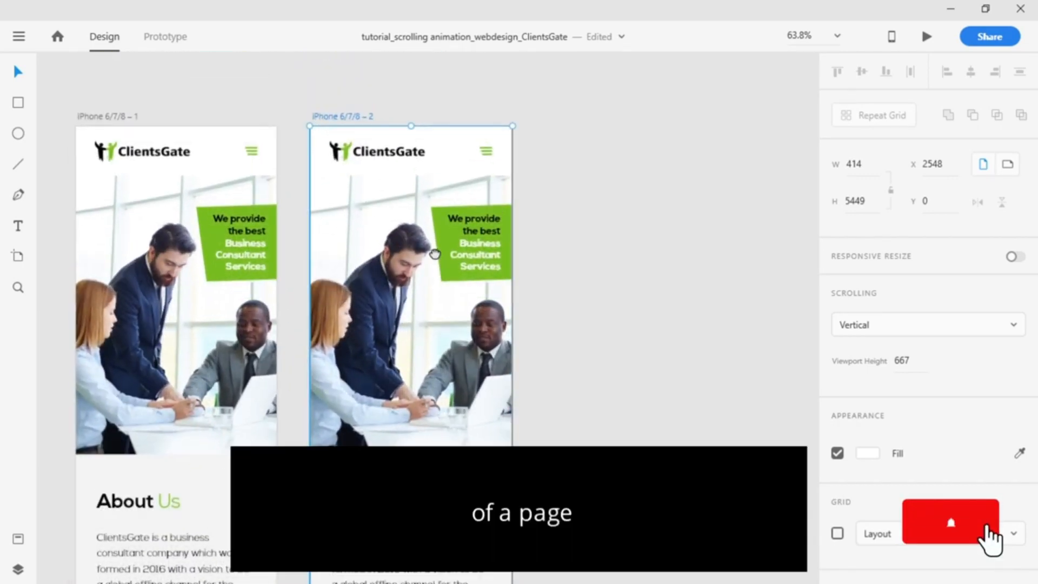
# Select the duplicated mobile artboard and show the document's list of artboards and layers.
pyautogui.click(570, 199)
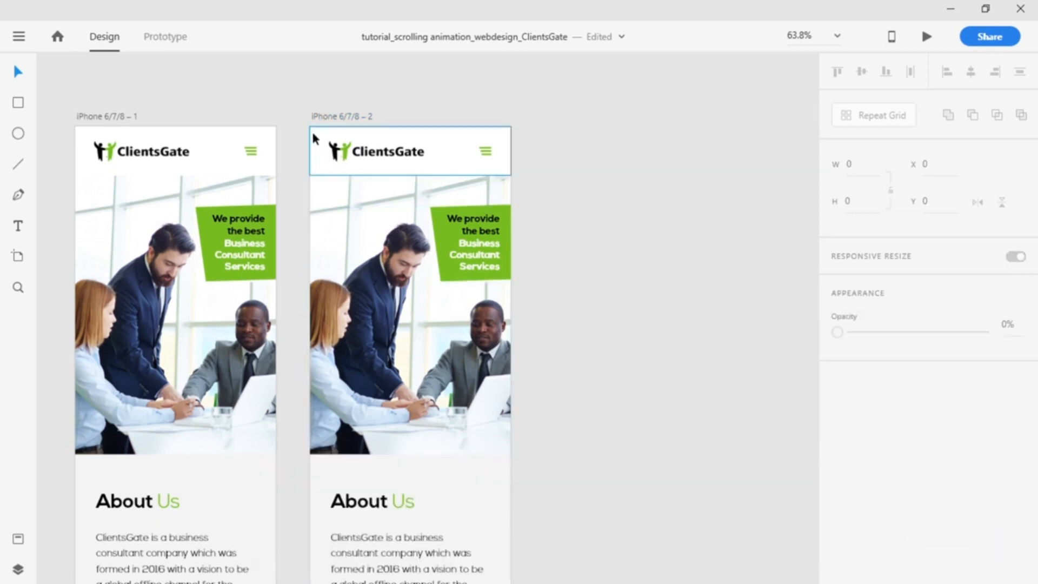
pyautogui.click(325, 115)
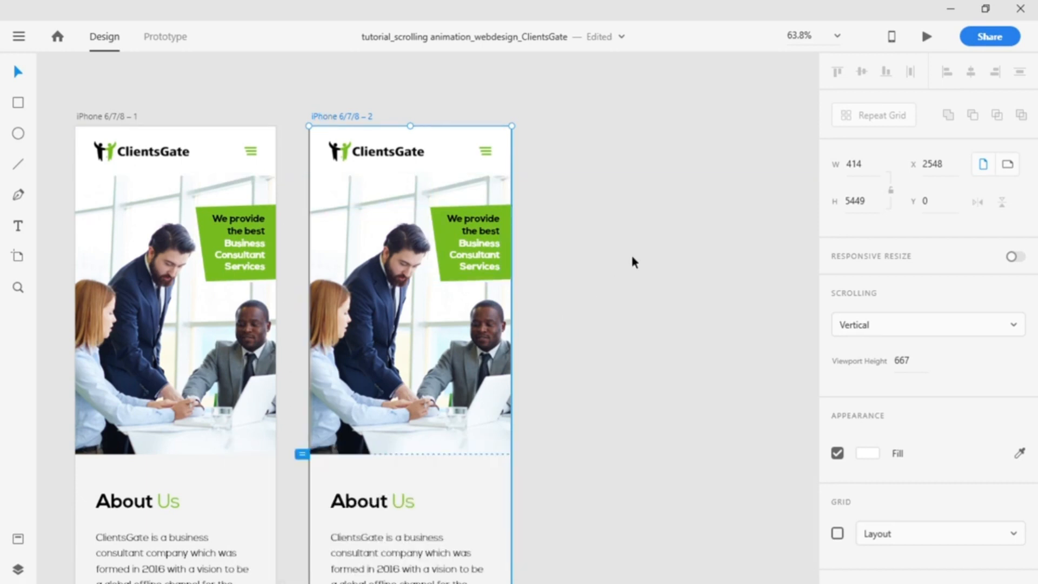
pyautogui.moveTo(482, 262); pyautogui.dragTo(538, 143)
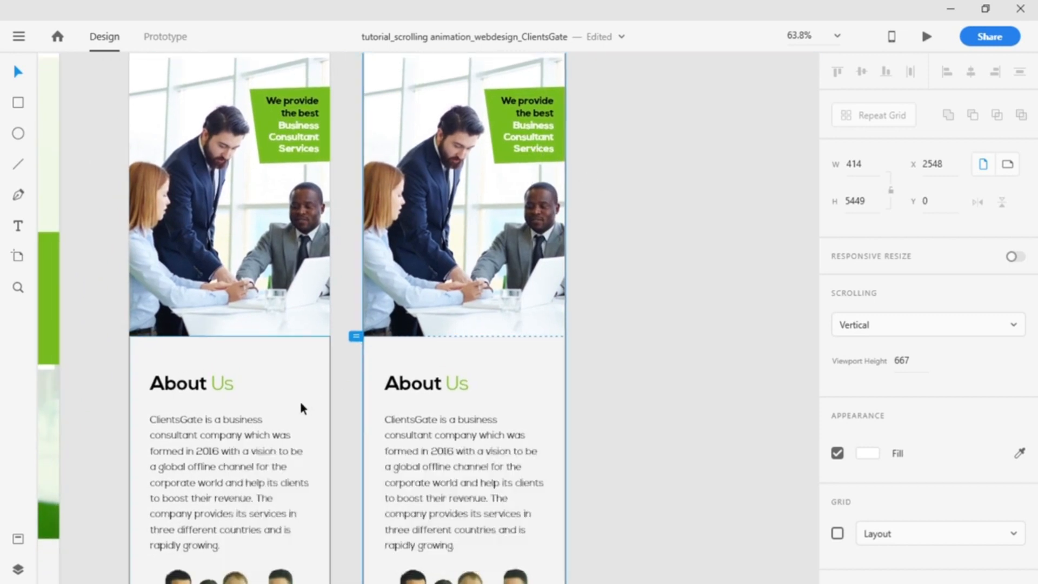
pyautogui.moveTo(460, 483); pyautogui.dragTo(573, 201)
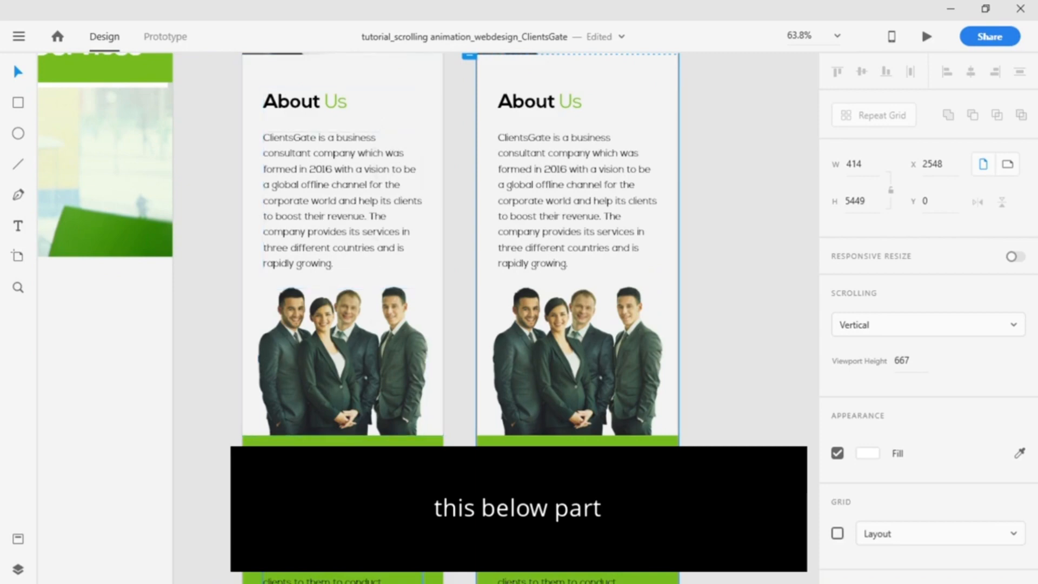
pyautogui.scroll(-5, 350, 536)
pyautogui.scroll(5, 385, 481)
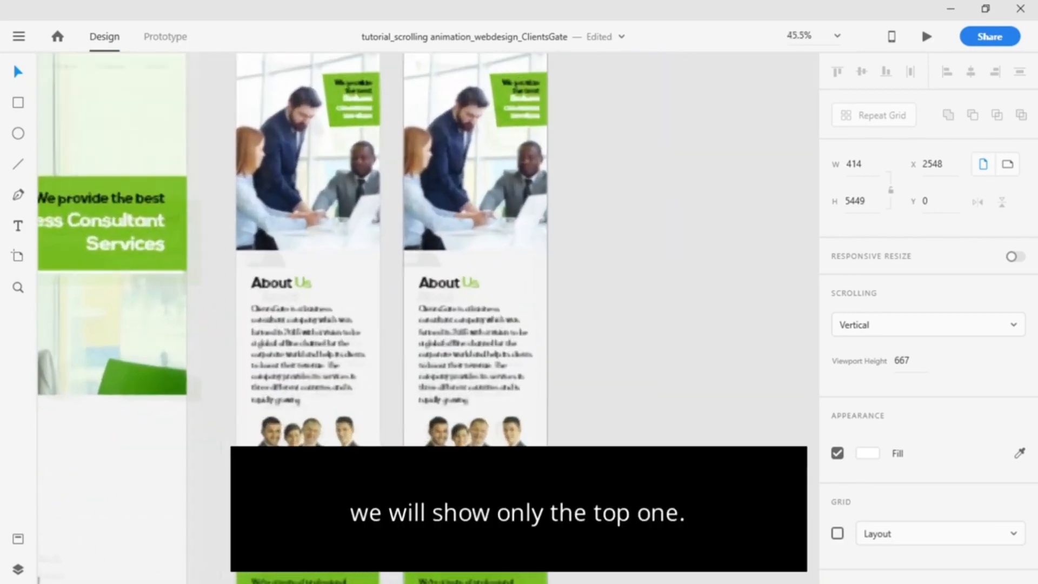
pyautogui.moveTo(491, 206); pyautogui.dragTo(377, 470)
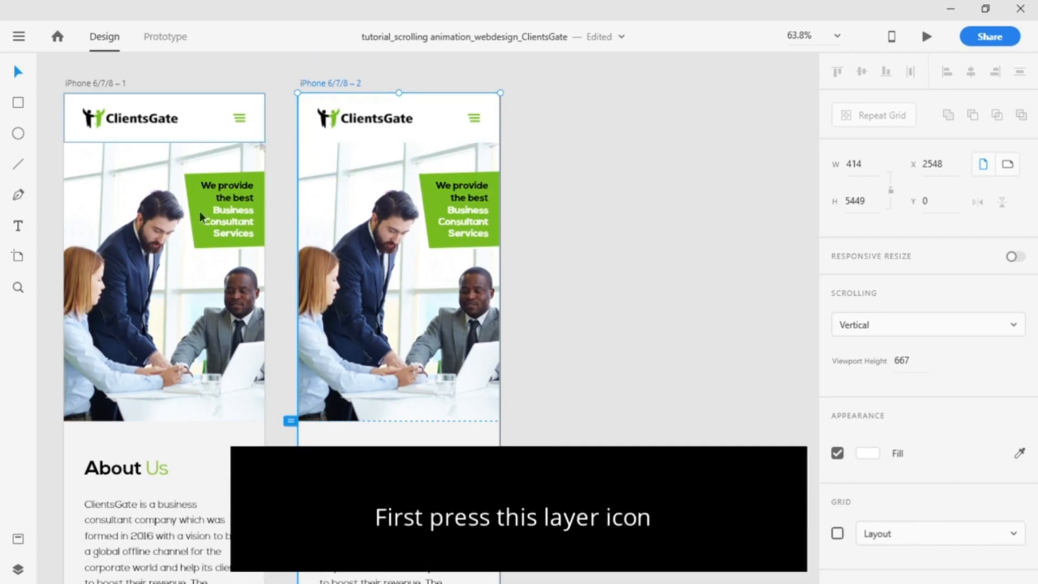
pyautogui.click(18, 570)
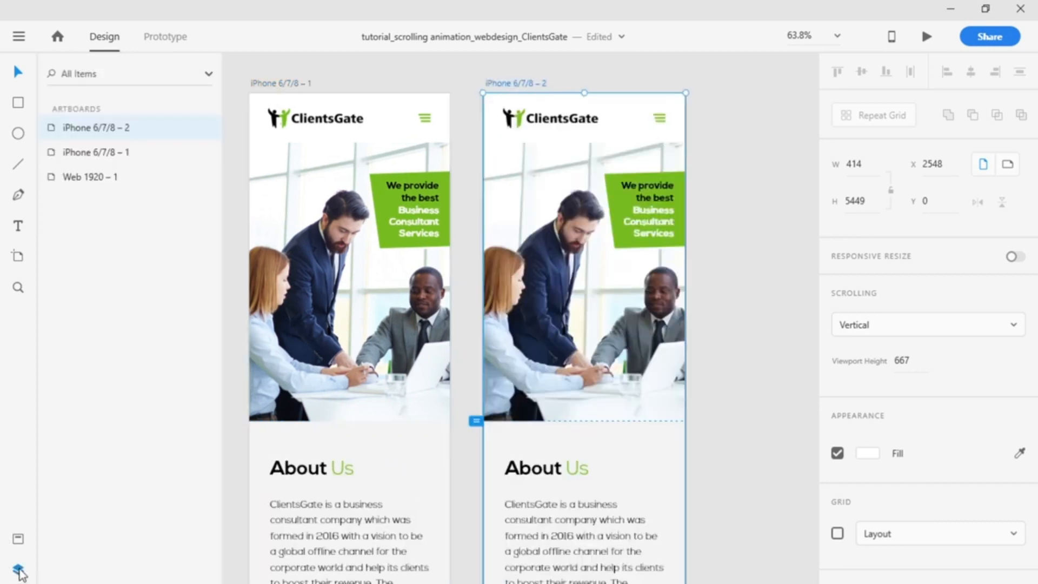
# Group all layers of artboard iPhone 6/7/8 – 2, from Group 50 through Mask Group 1, into a single group.
pyautogui.click(531, 118)
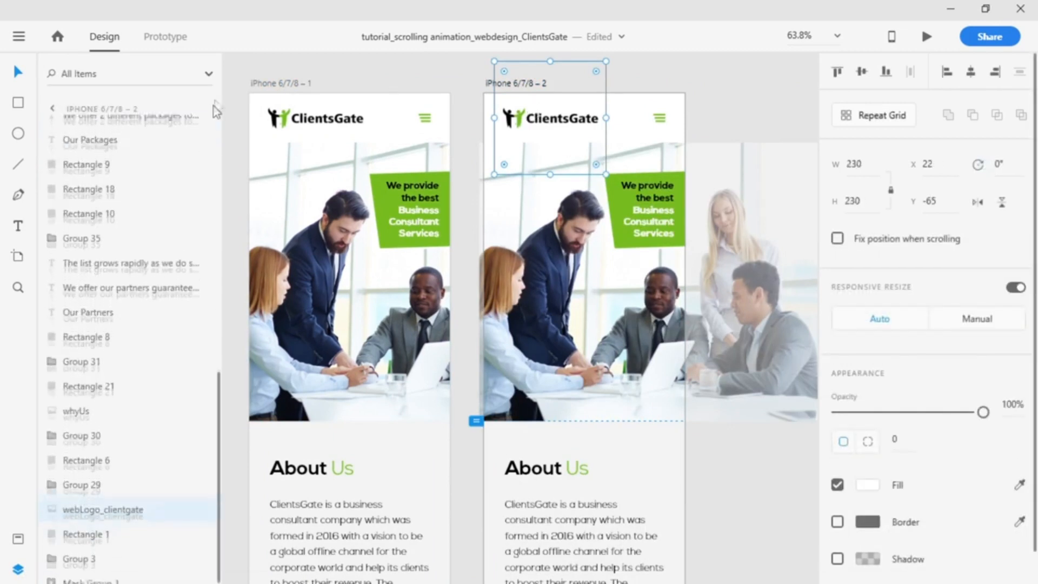
pyautogui.scroll(15, 109, 146)
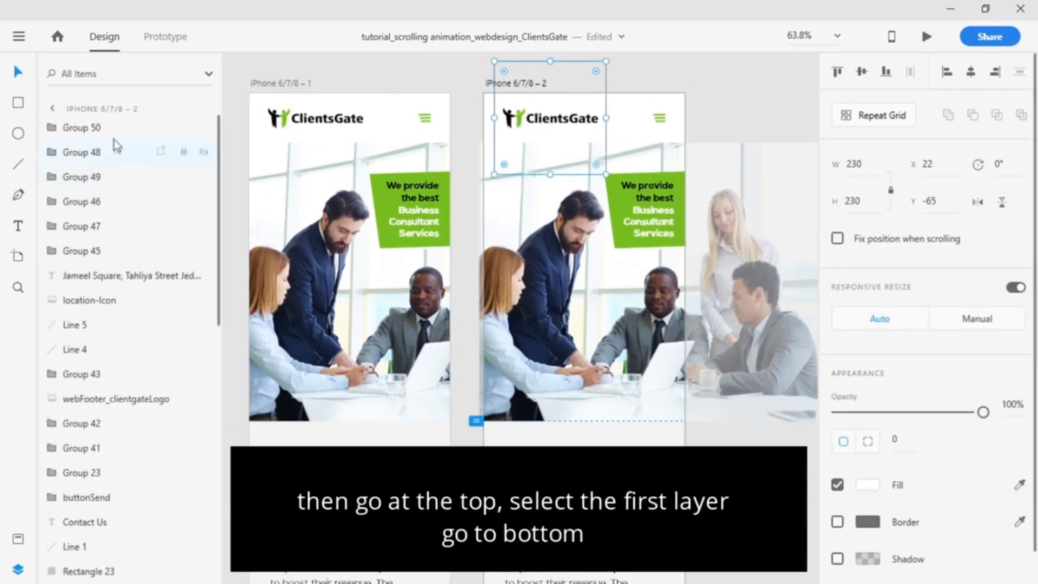
pyautogui.click(111, 134)
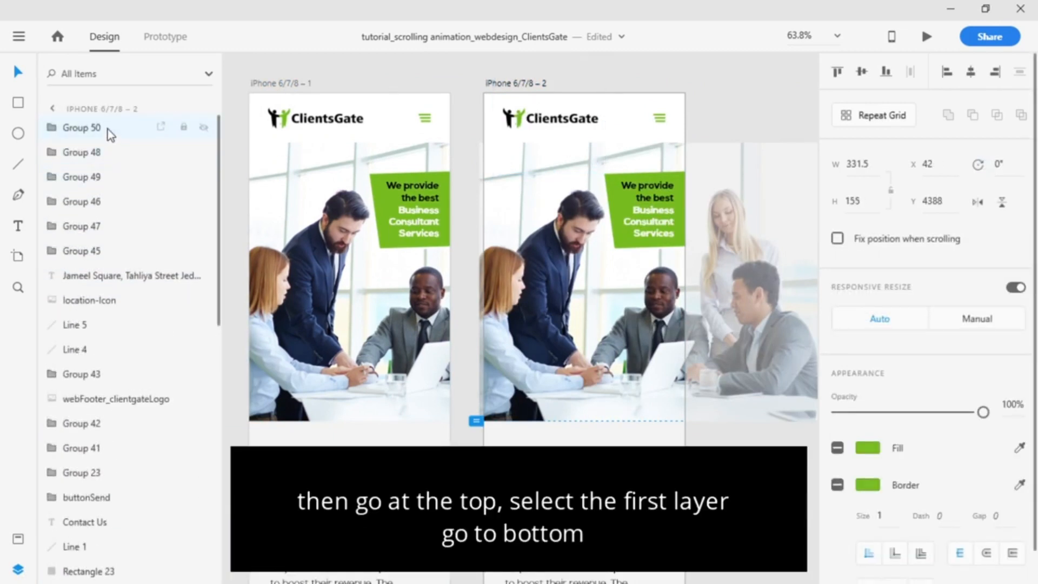
pyautogui.scroll(-20, 111, 148)
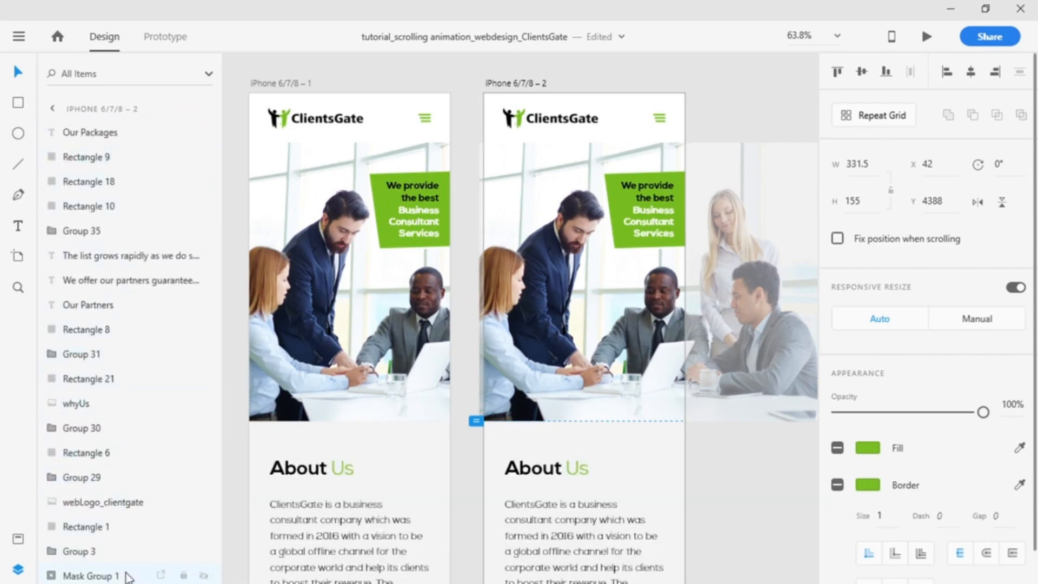
pyautogui.keyDown('shift'); pyautogui.click(128, 576); pyautogui.keyUp('shift')
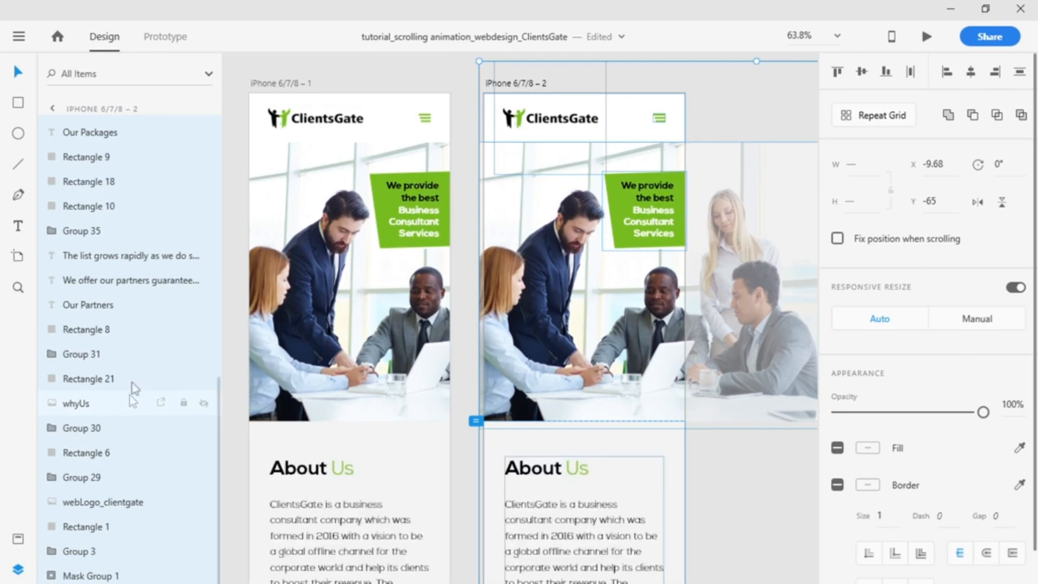
pyautogui.hotkey('ctrl', 'g')
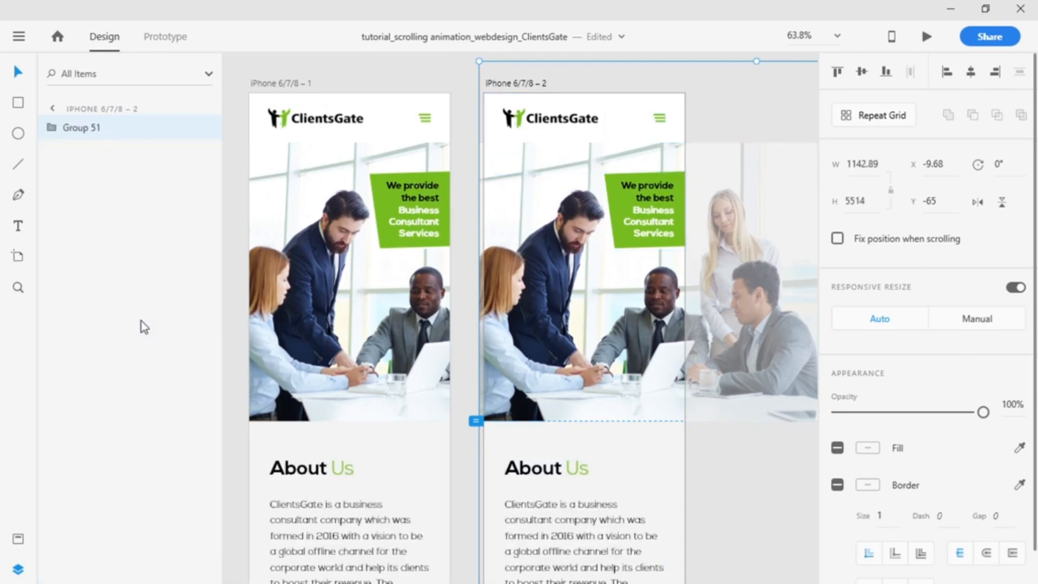
pyautogui.click(18, 570)
pyautogui.hotkey('ctrl', ',')
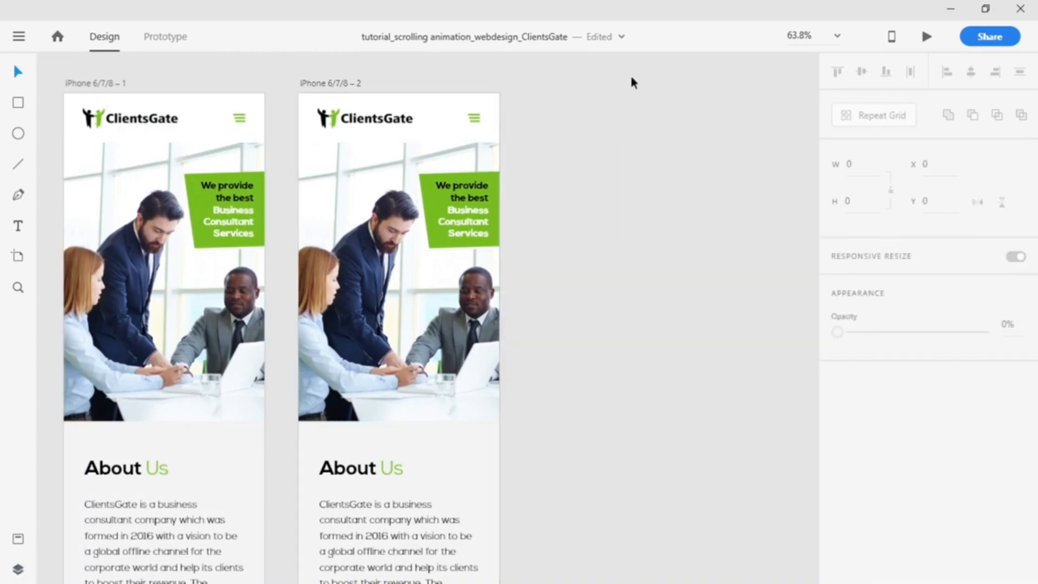
# Set the height of artboard iPhone 6/7/8 – 2 to 667.
pyautogui.scroll(-3, 375, 174)
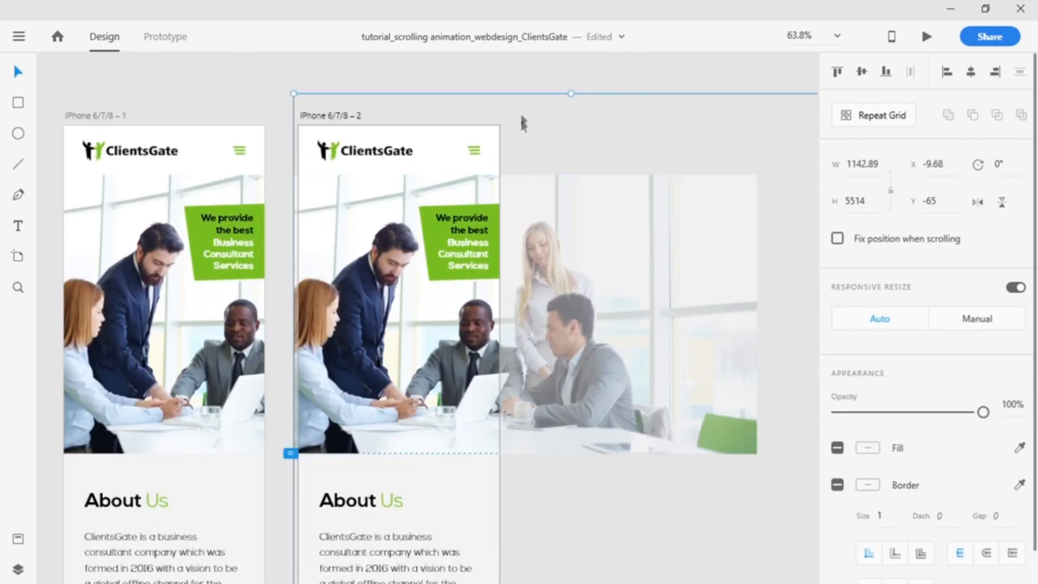
pyautogui.click(504, 73)
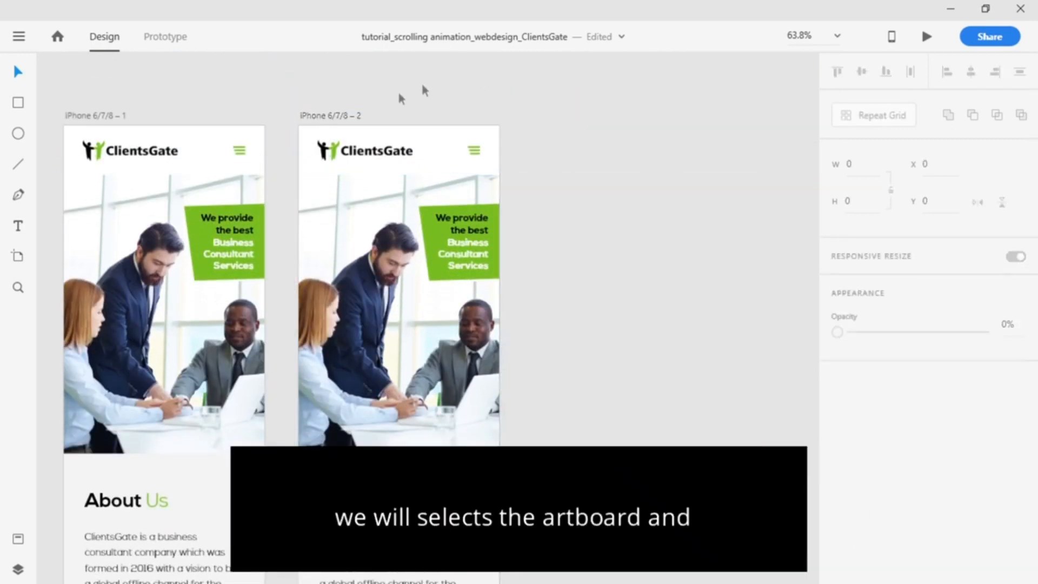
pyautogui.click(336, 116)
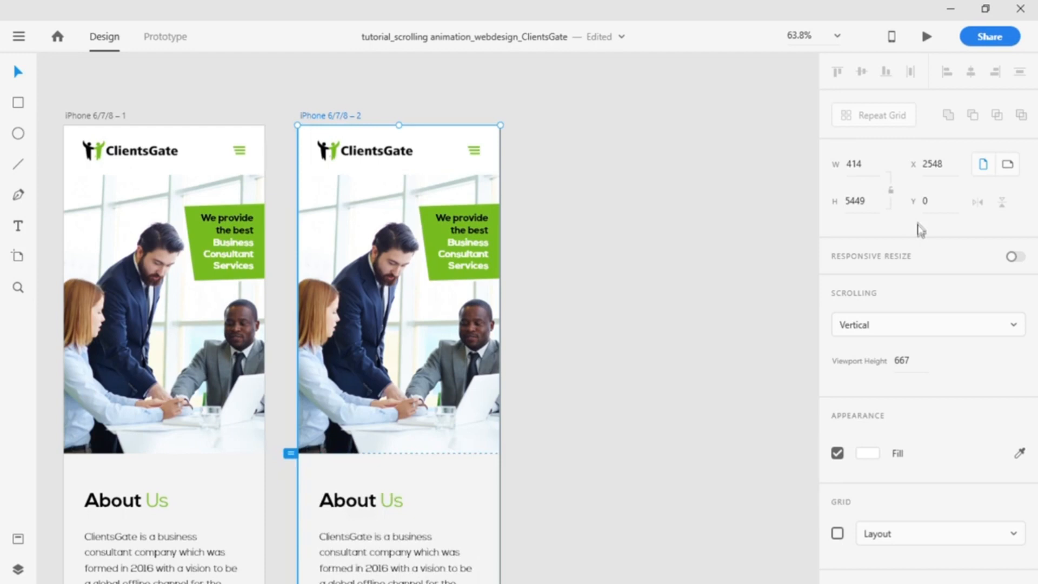
pyautogui.click(874, 213)
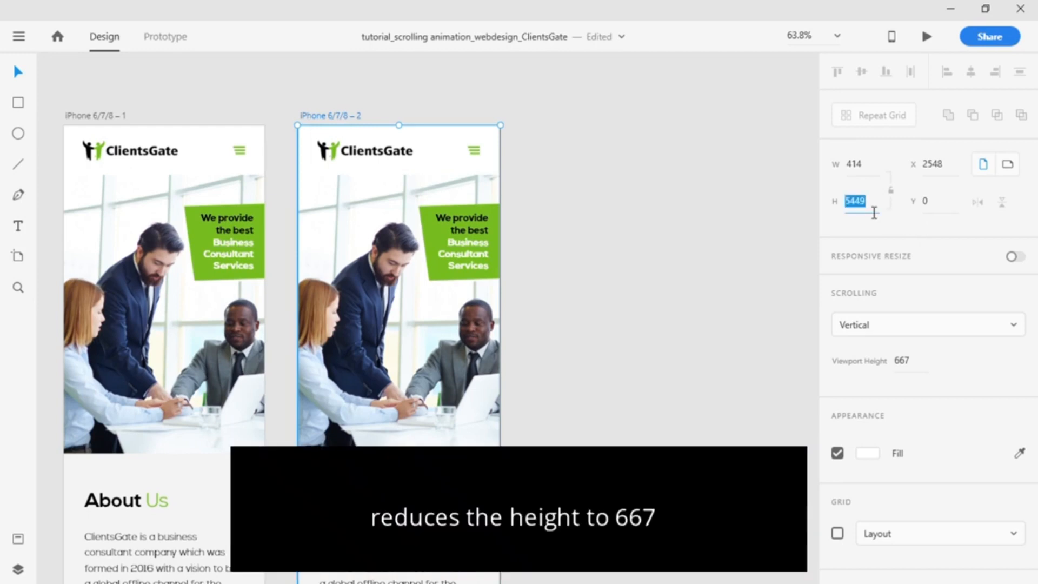
pyautogui.write('667')
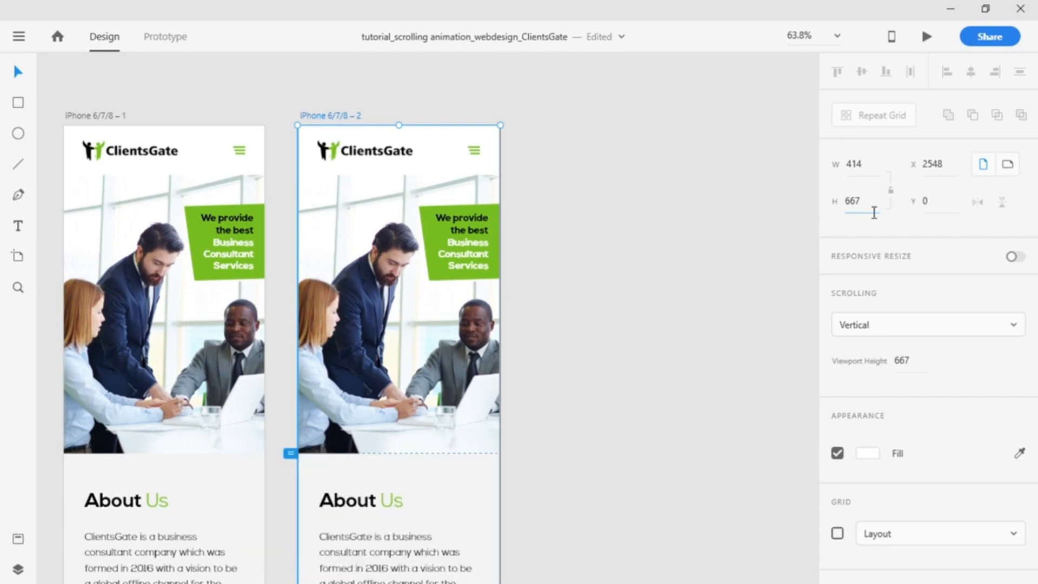
pyautogui.press('Return')
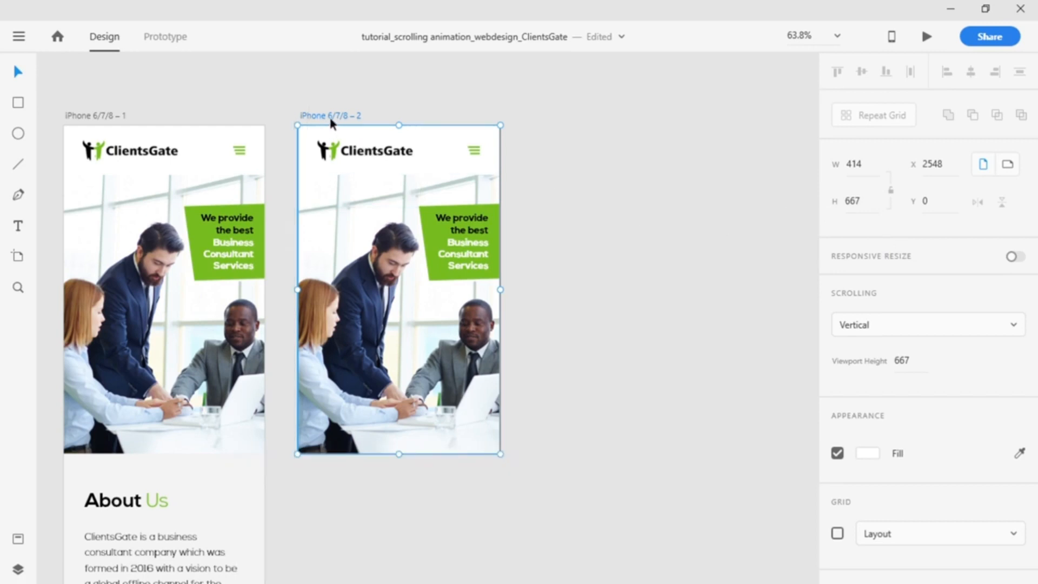
pyautogui.click(576, 187)
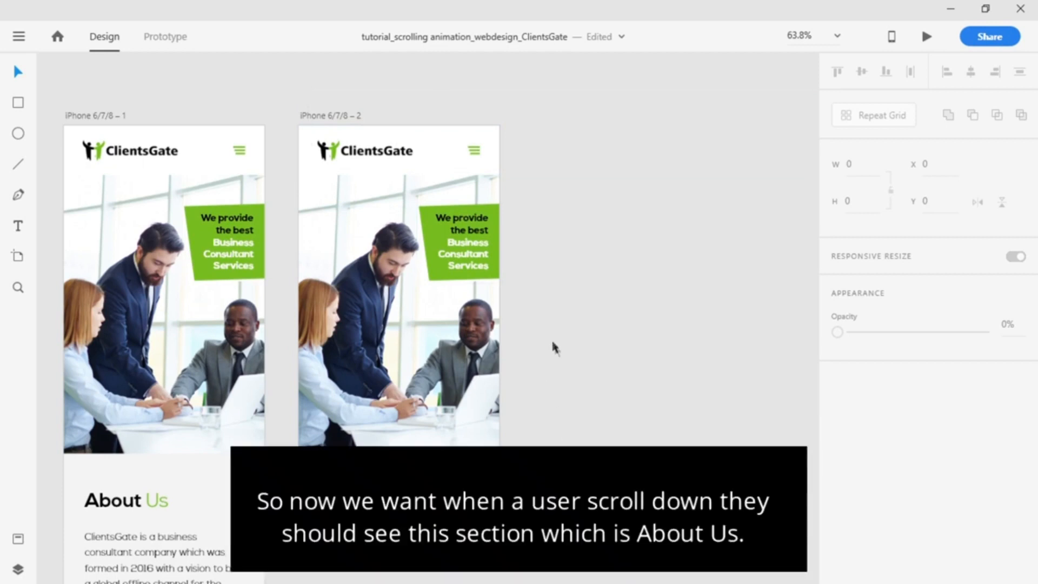
# Duplicate the shortened artboard iPhone 6/7/8 – 2 to make the screen for the About Us section.
pyautogui.scroll(-5, 493, 165)
pyautogui.hscroll(-2, 493, 165)
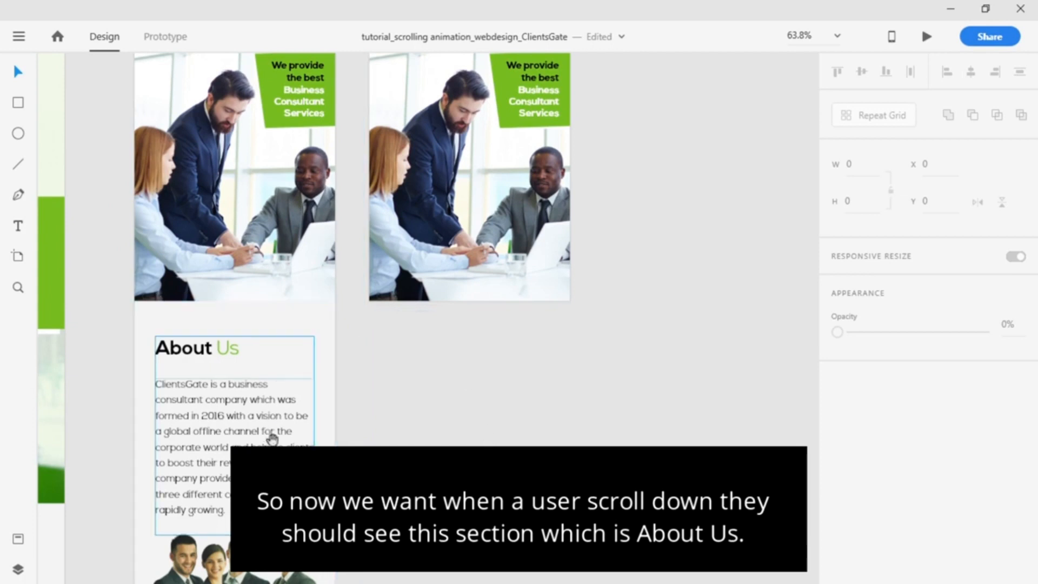
pyautogui.scroll(-3, 272, 439)
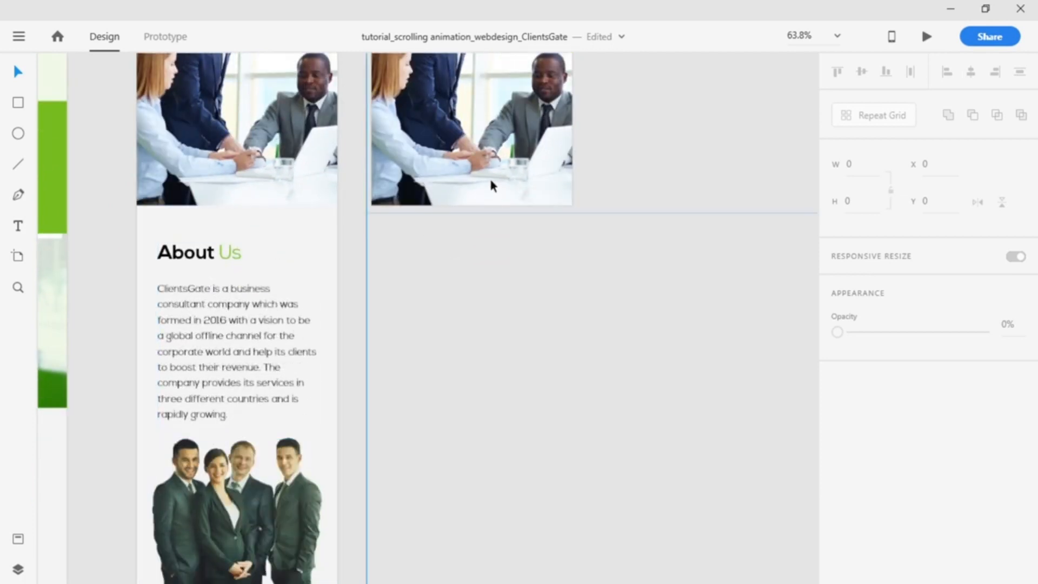
pyautogui.moveTo(493, 196); pyautogui.dragTo(442, 490)
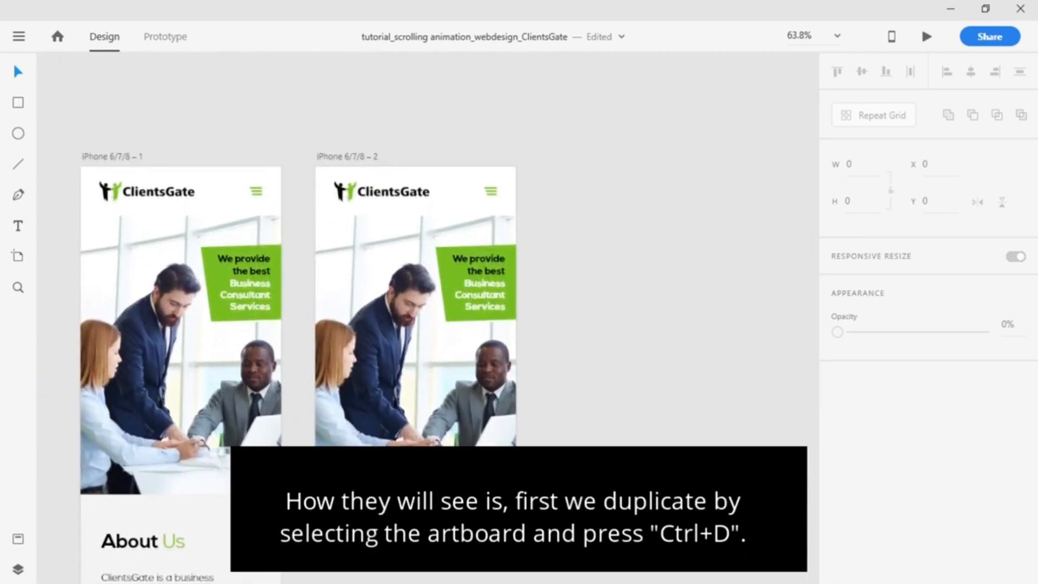
pyautogui.click(355, 158)
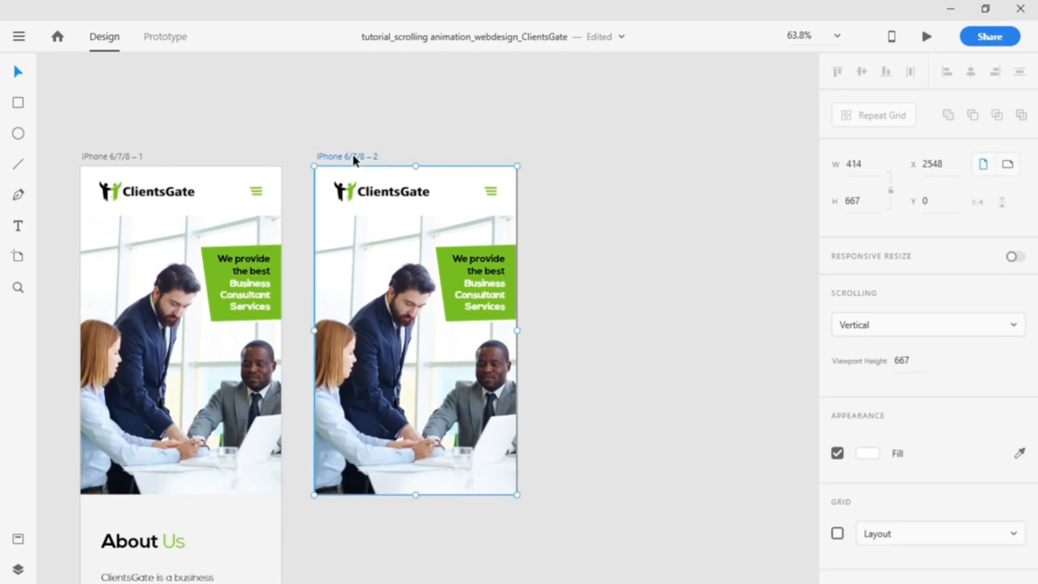
pyautogui.hotkey('ctrl', 'd')
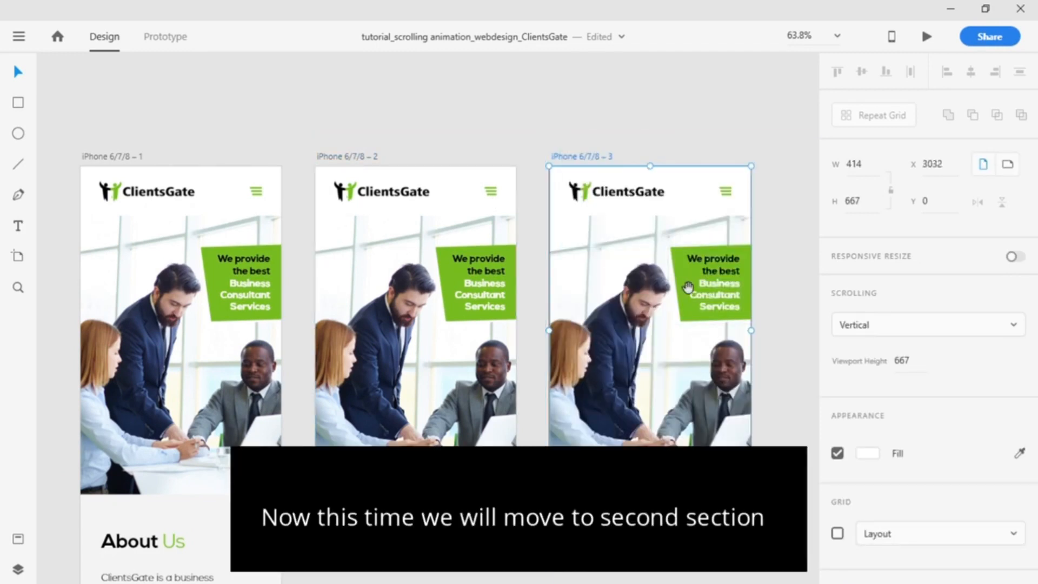
# Move the grouped page content on artboard iPhone 6/7/8 – 3 straight up to Y -736, bringing the About Us section into the artboard.
pyautogui.moveTo(685, 288); pyautogui.dragTo(467, 266)
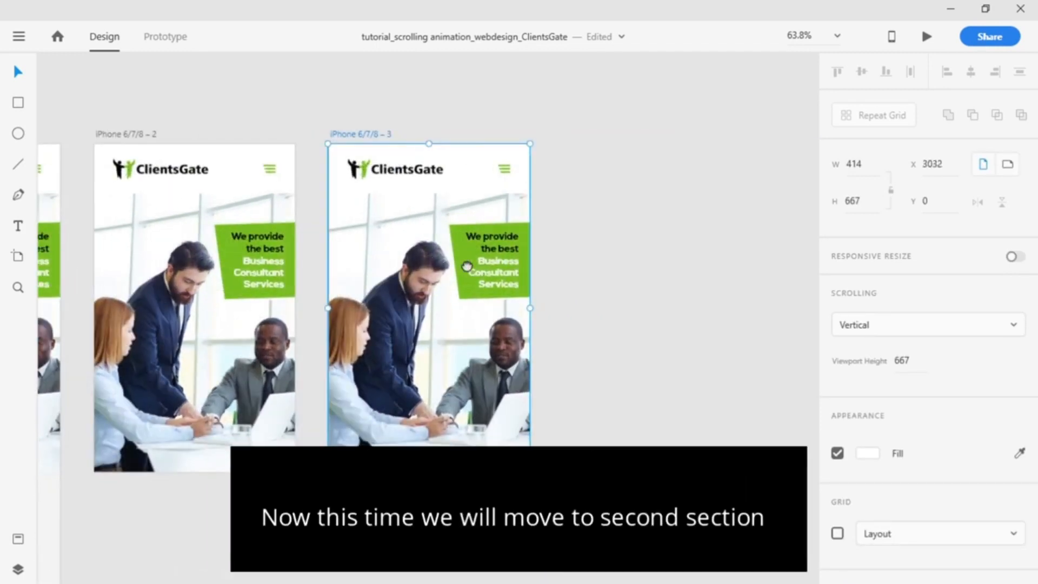
pyautogui.click(428, 411)
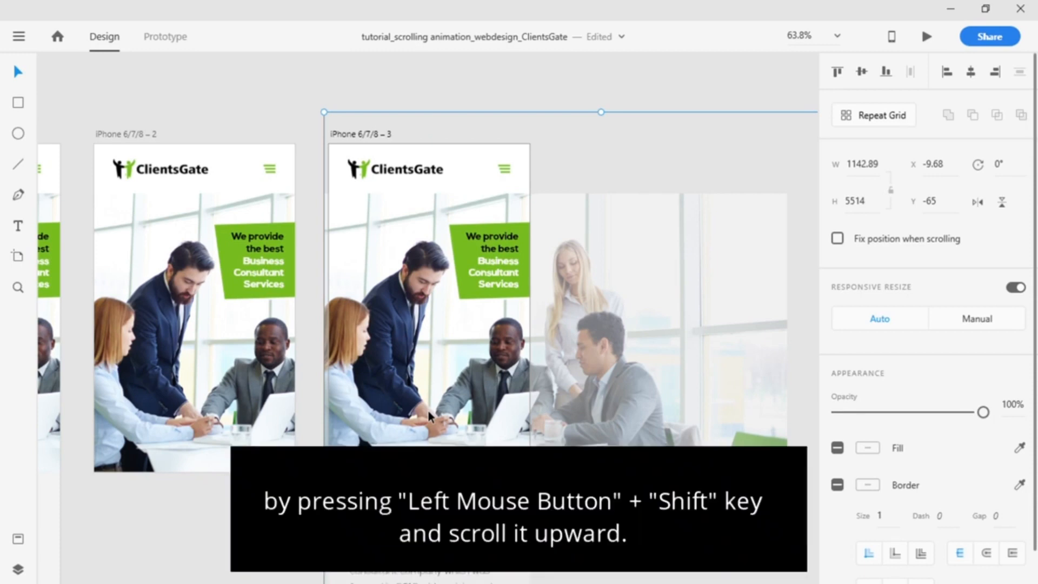
pyautogui.moveTo(428, 411); pyautogui.dragTo(429, 83)
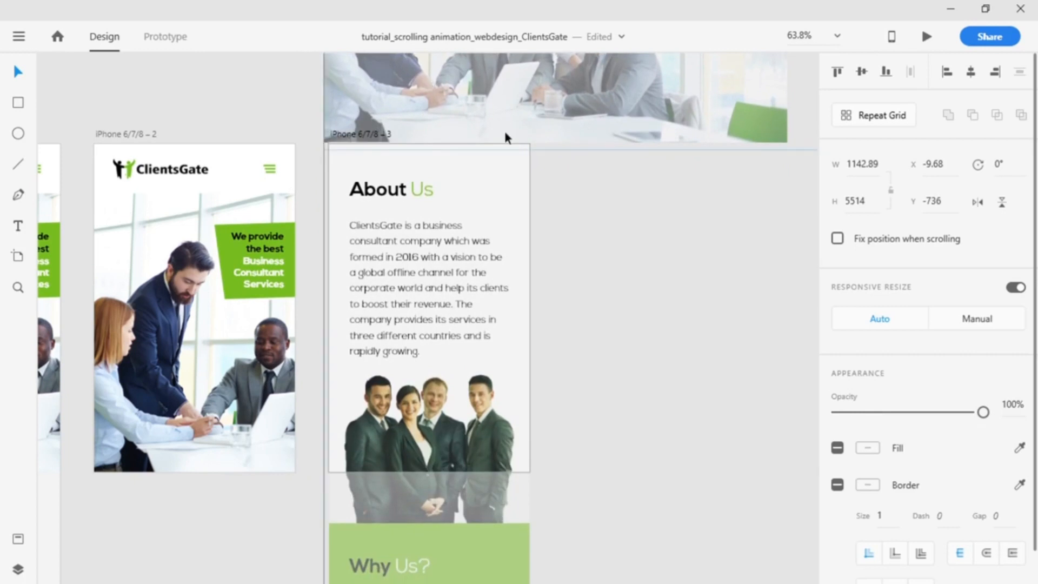
pyautogui.click(604, 206)
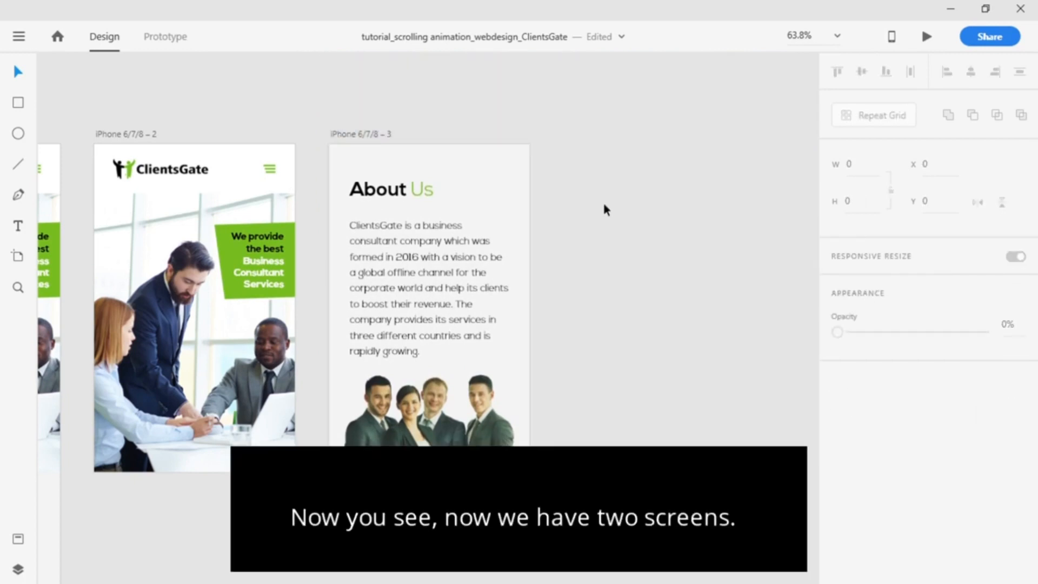
# Reduce the opacity of the About Us heading and its paragraph on artboard iPhone 6/7/8 – 3 to 0%.
pyautogui.moveTo(427, 271); pyautogui.dragTo(521, 228)
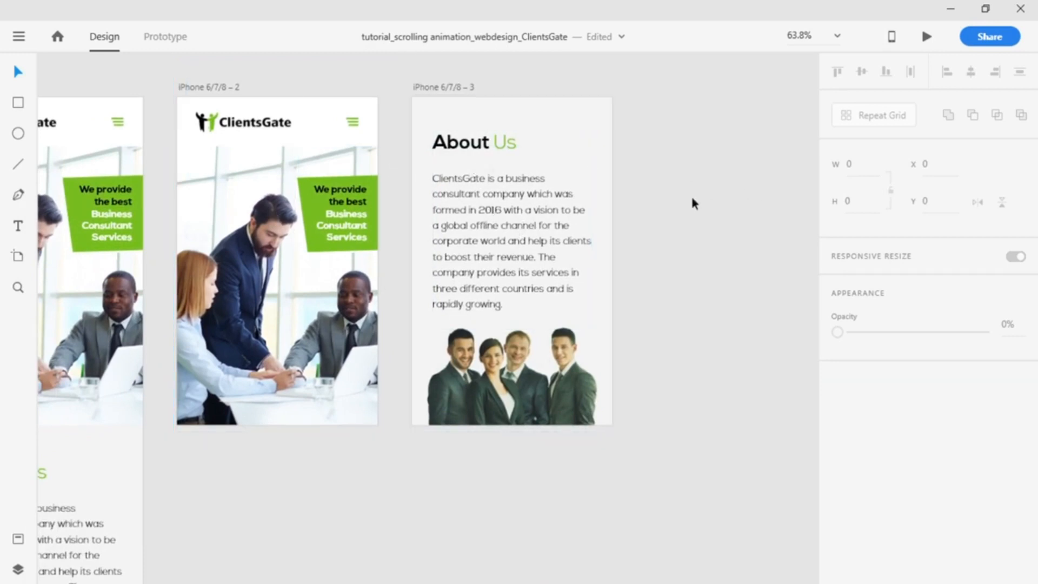
pyautogui.scroll(2, 572, 282)
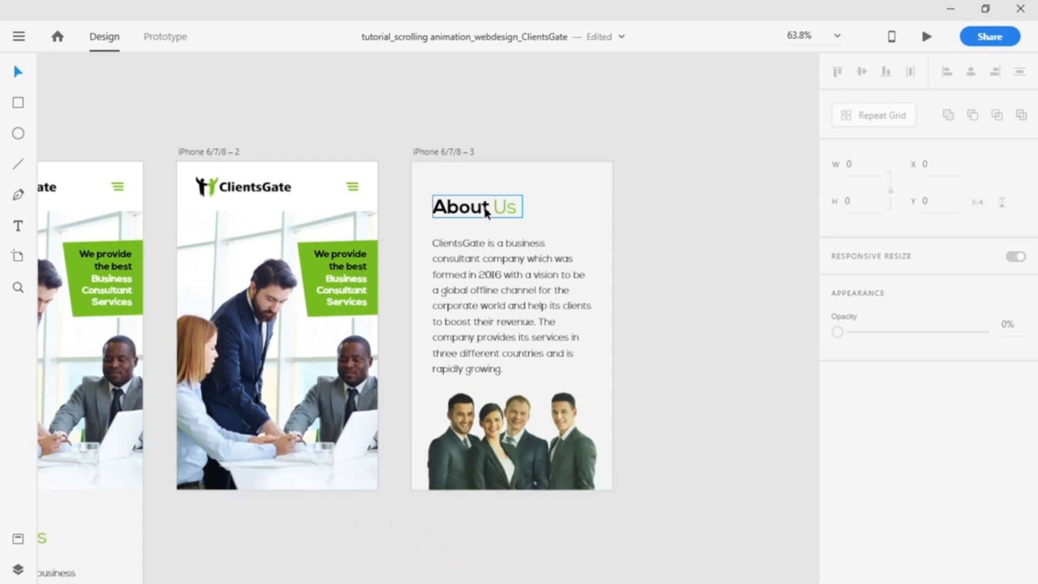
pyautogui.click(485, 211)
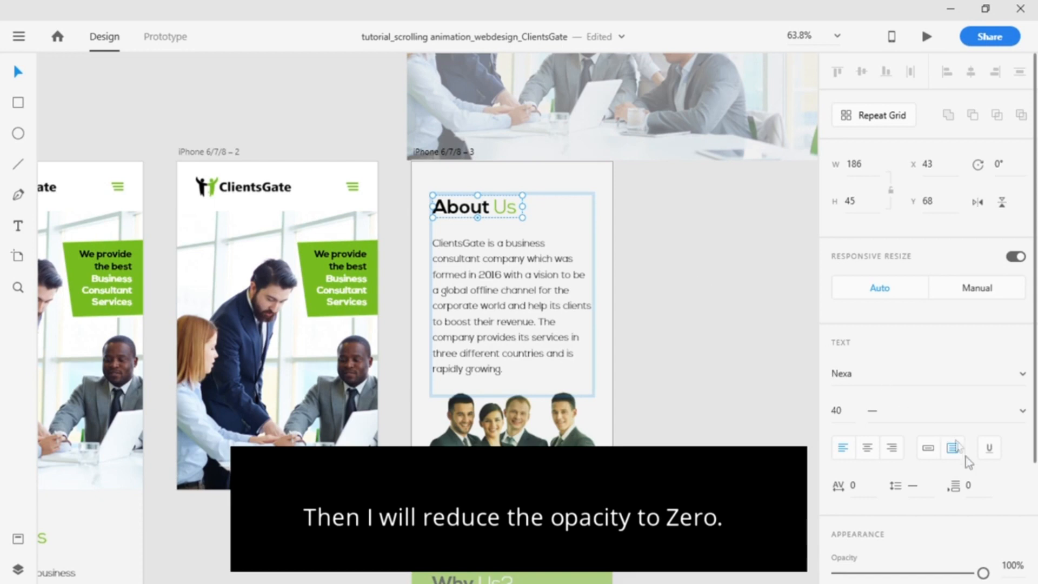
pyautogui.moveTo(983, 572); pyautogui.dragTo(815, 578)
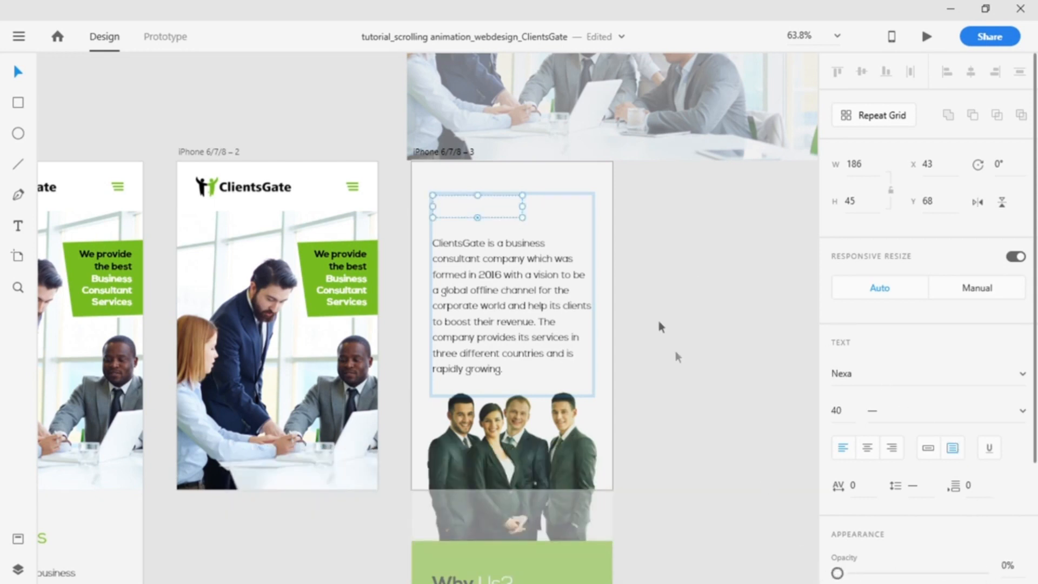
pyautogui.click(654, 285)
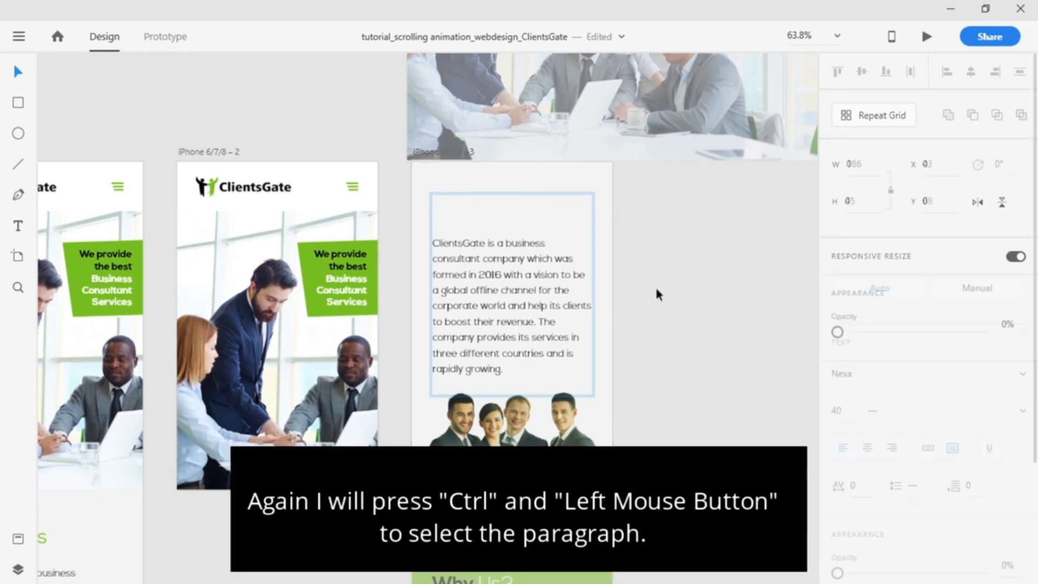
pyautogui.keyDown('ctrl'); pyautogui.click(502, 279); pyautogui.keyUp('ctrl')
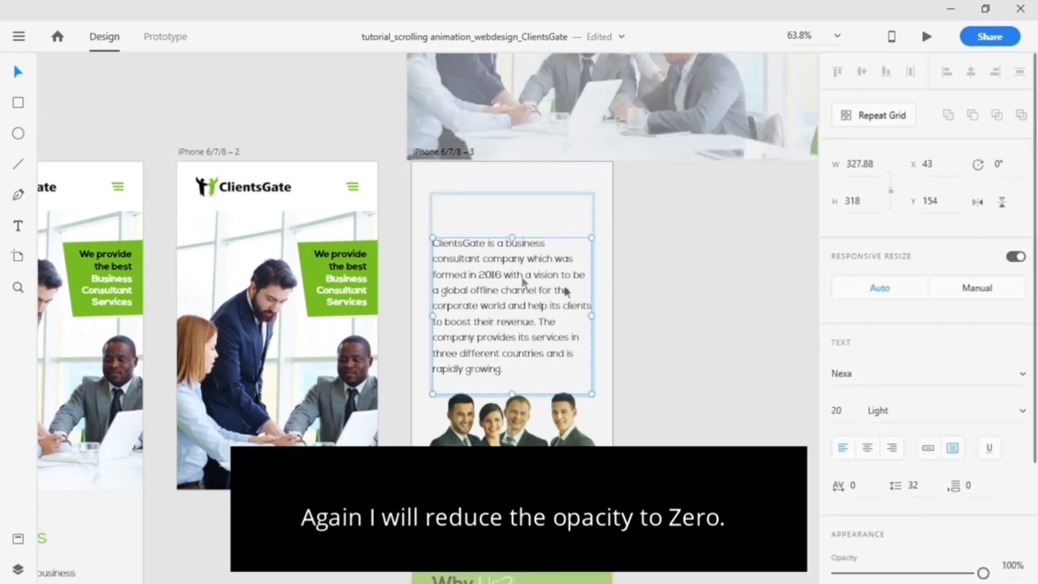
pyautogui.moveTo(981, 572); pyautogui.dragTo(837, 573)
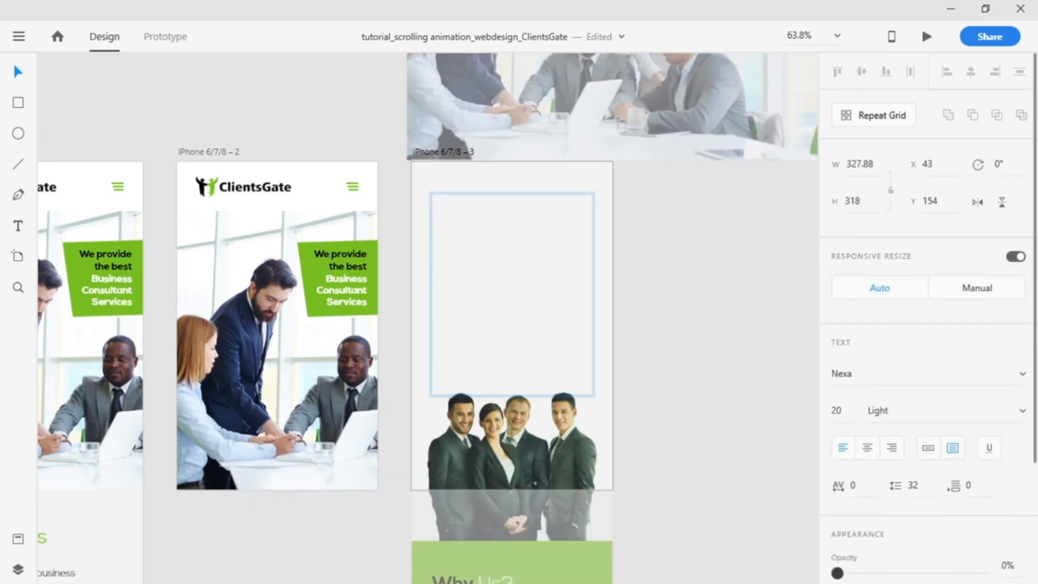
pyautogui.click(697, 357)
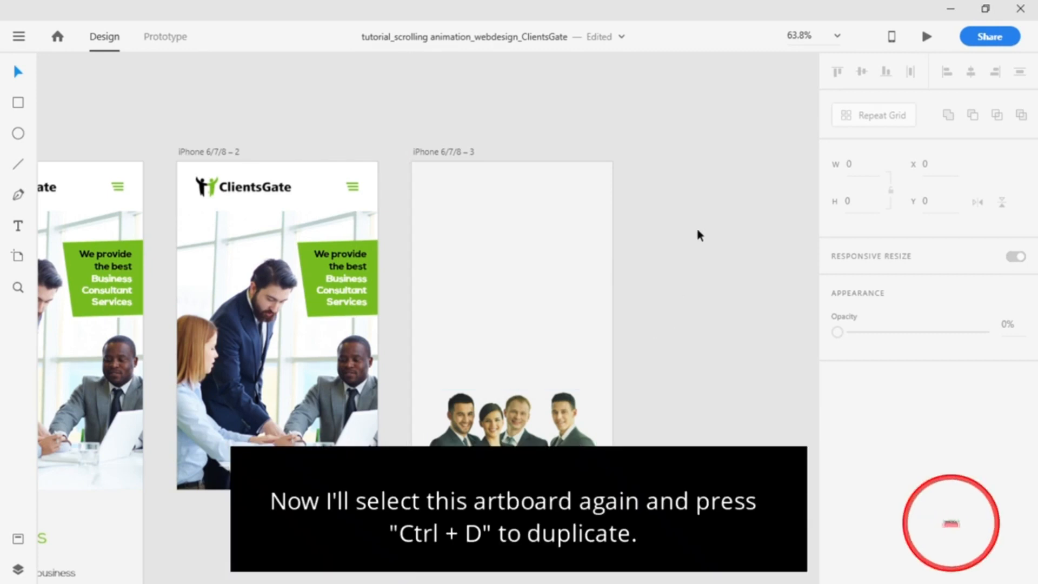
# Duplicate artboard iPhone 6/7/8 – 3 with its hidden About Us text.
pyautogui.click(433, 155)
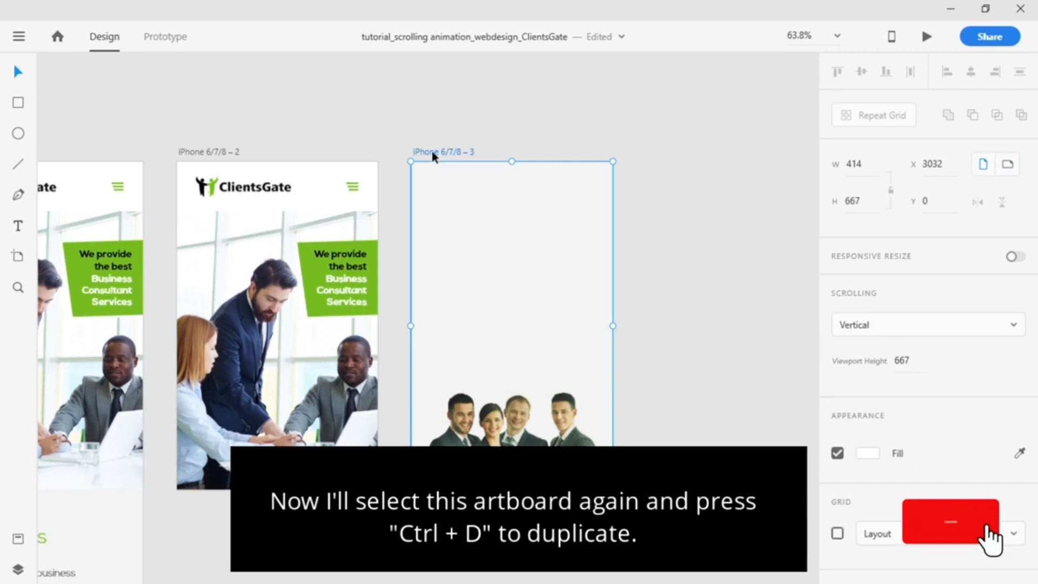
pyautogui.hotkey('ctrl', 'd')
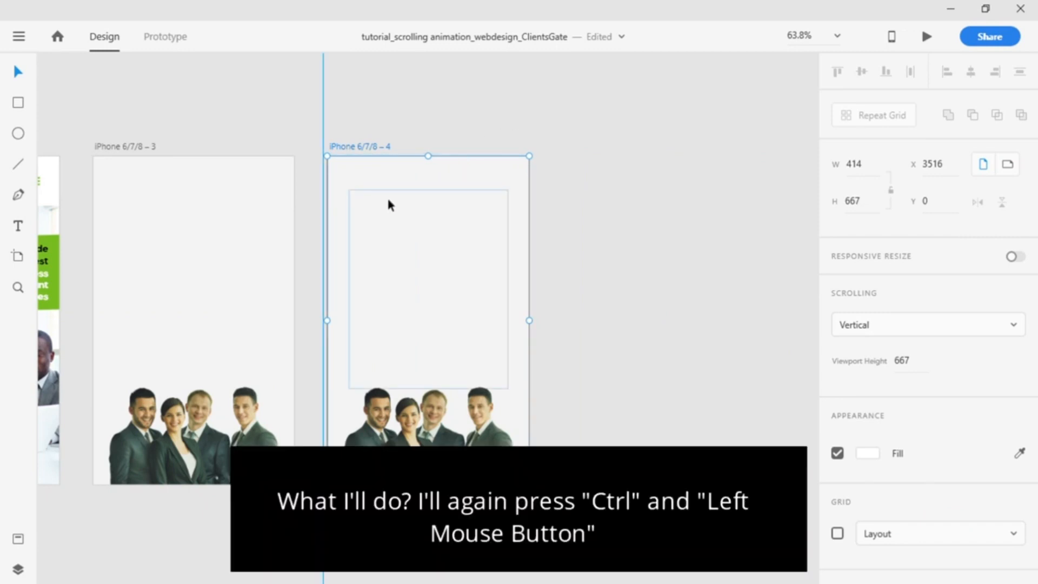
# Raise the opacity of the hidden About Us heading on artboard iPhone 6/7/8 – 4 to 100%.
pyautogui.keyDown('ctrl'); pyautogui.click(388, 200); pyautogui.keyUp('ctrl')
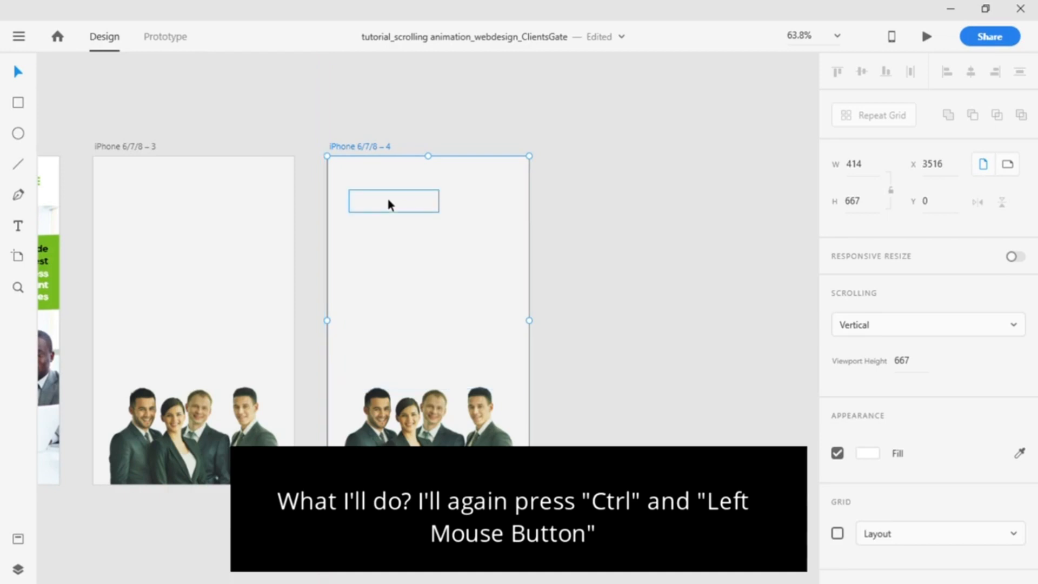
pyautogui.keyDown('ctrl'); pyautogui.click(388, 200); pyautogui.keyUp('ctrl')
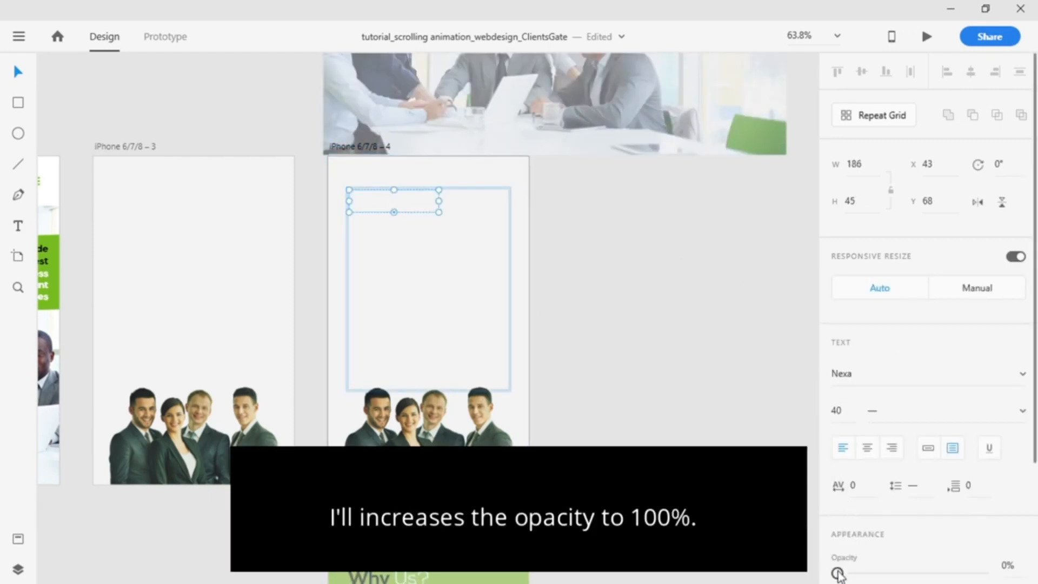
pyautogui.moveTo(837, 575); pyautogui.dragTo(984, 574)
pyautogui.click(589, 306)
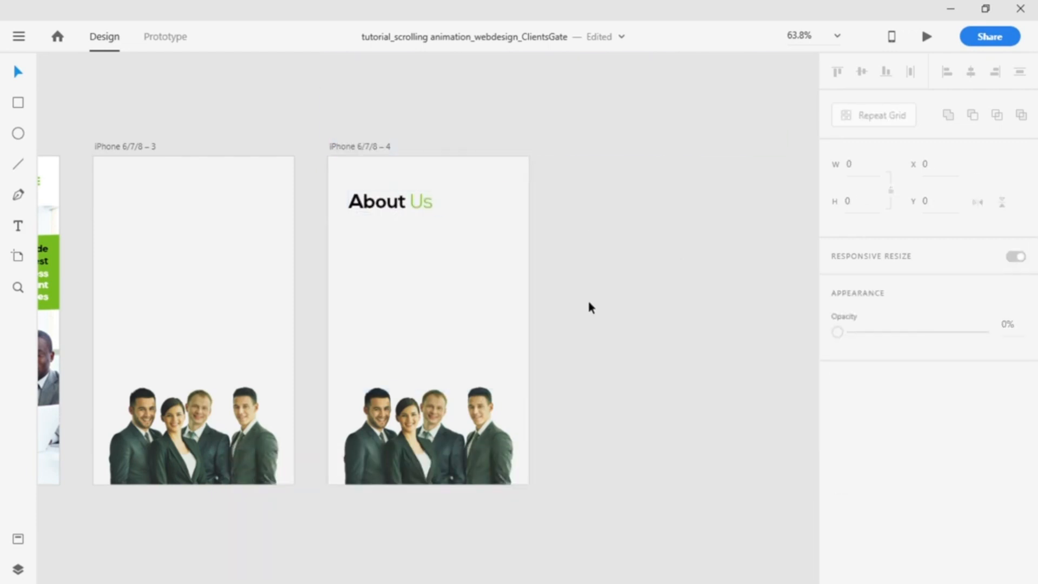
# Duplicate artboard iPhone 6/7/8 – 4 and raise the opacity of the About Us paragraph on the copy to 100%.
pyautogui.click(360, 147)
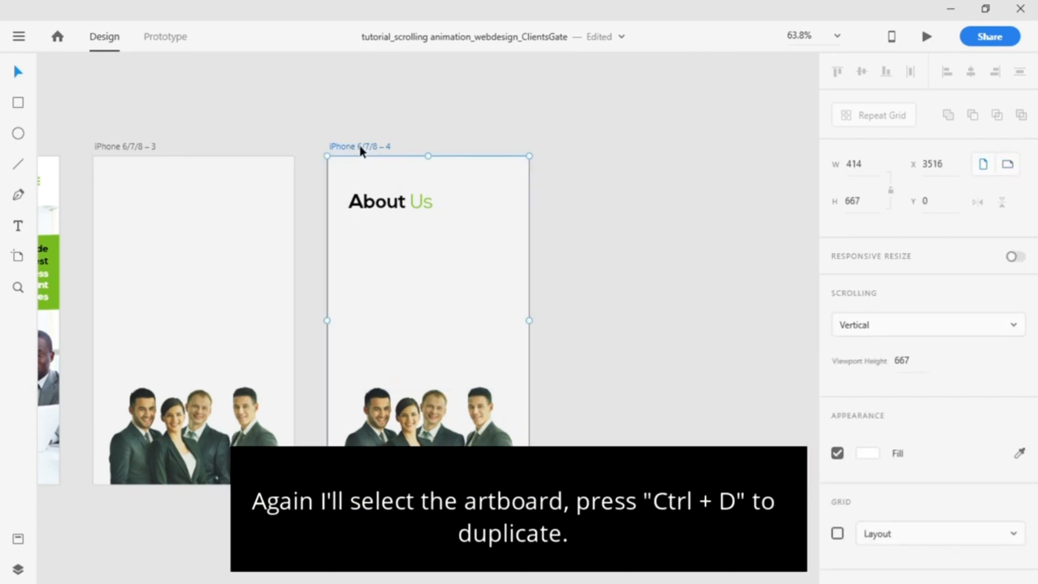
pyautogui.hotkey('ctrl', 'd')
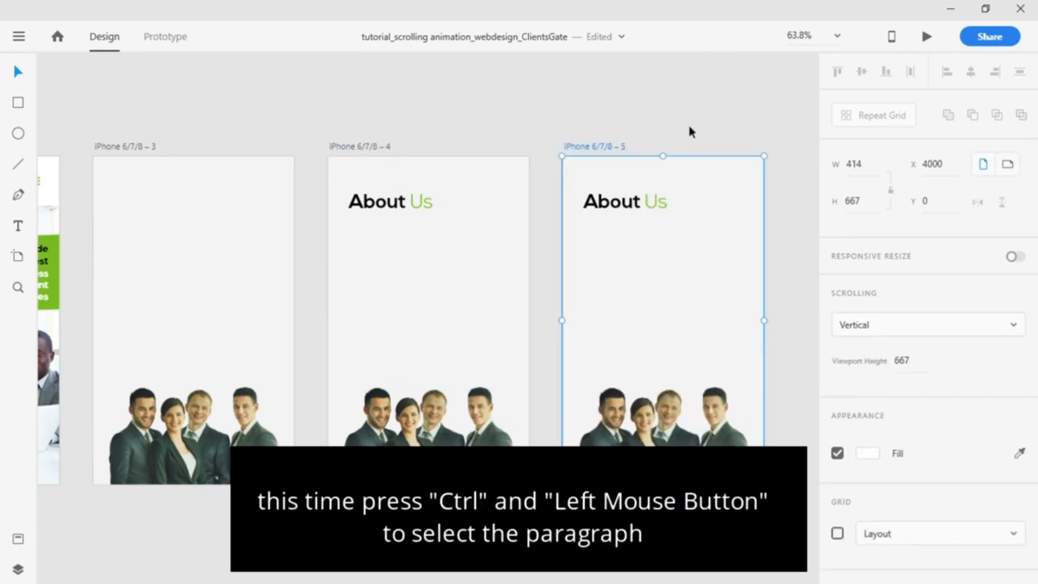
pyautogui.moveTo(688, 132); pyautogui.dragTo(513, 116)
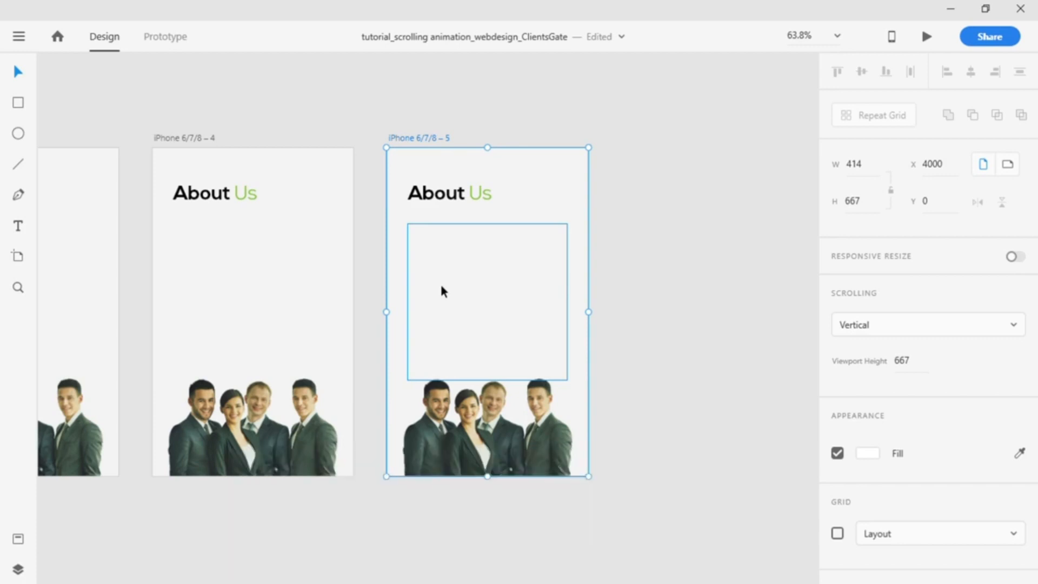
pyautogui.keyDown('ctrl'); pyautogui.click(442, 291); pyautogui.keyUp('ctrl')
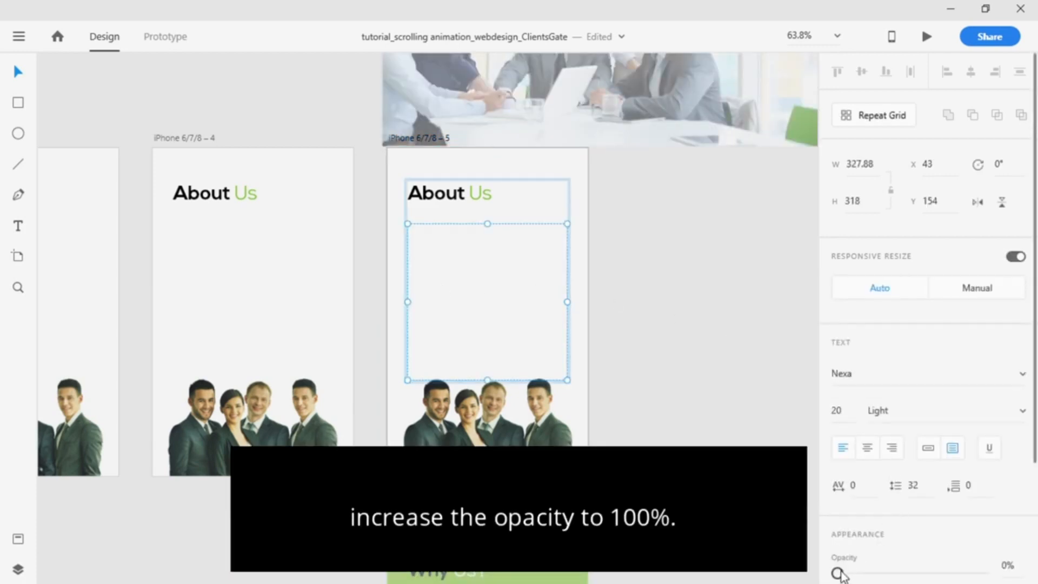
pyautogui.moveTo(838, 573); pyautogui.dragTo(1031, 576)
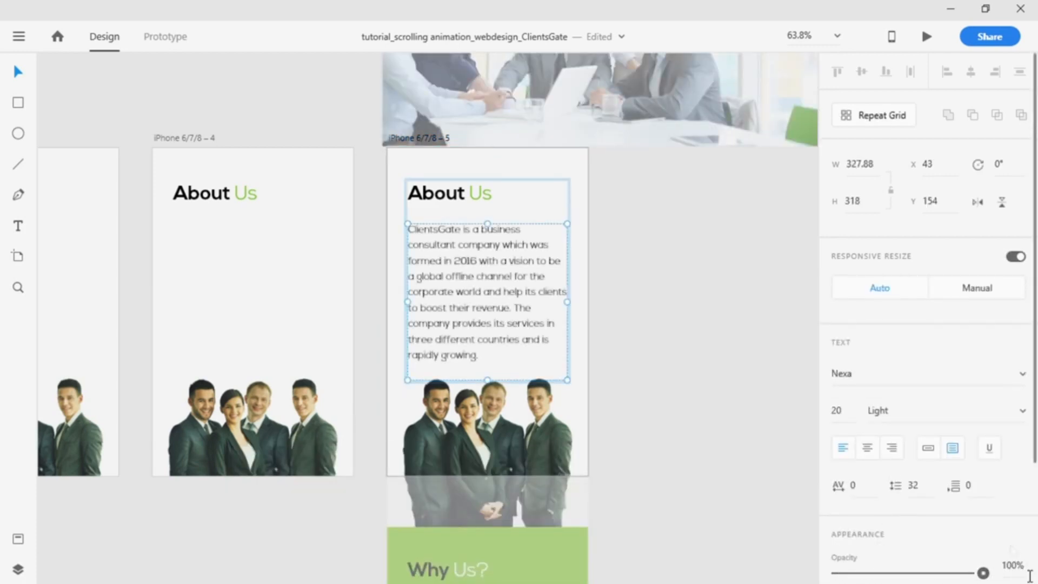
pyautogui.click(692, 297)
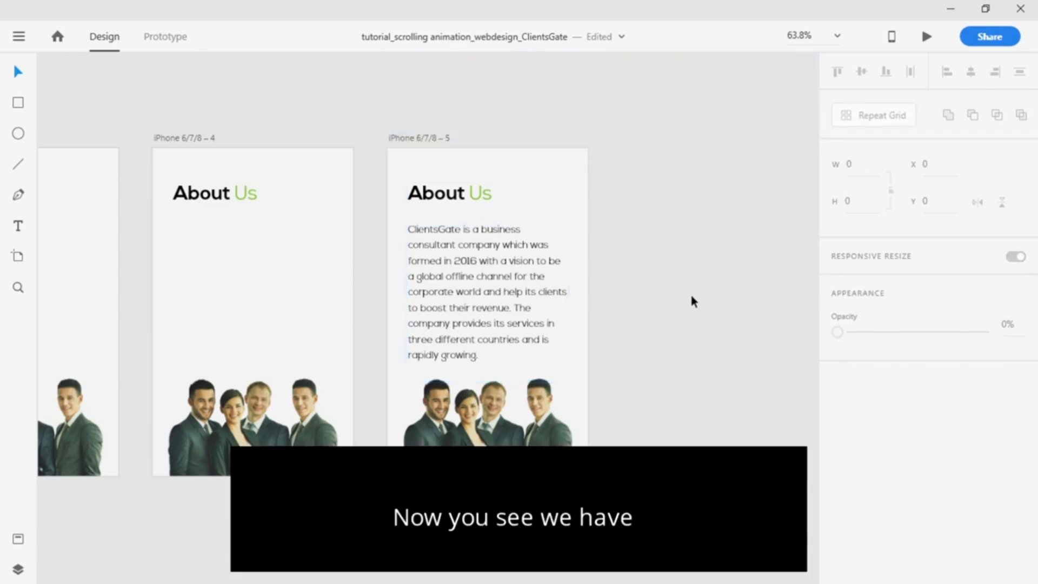
# Set artboard iPhone 6/7/8 – 2 as the prototype's home screen.
pyautogui.moveTo(279, 297); pyautogui.dragTo(517, 255)
pyautogui.scroll(-3, 459, 264)
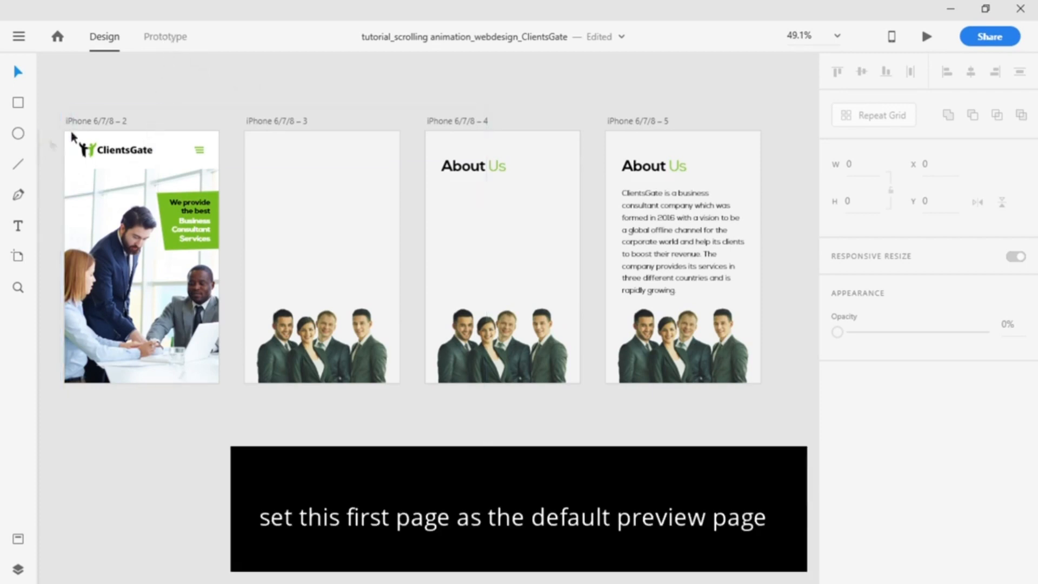
pyautogui.click(110, 122)
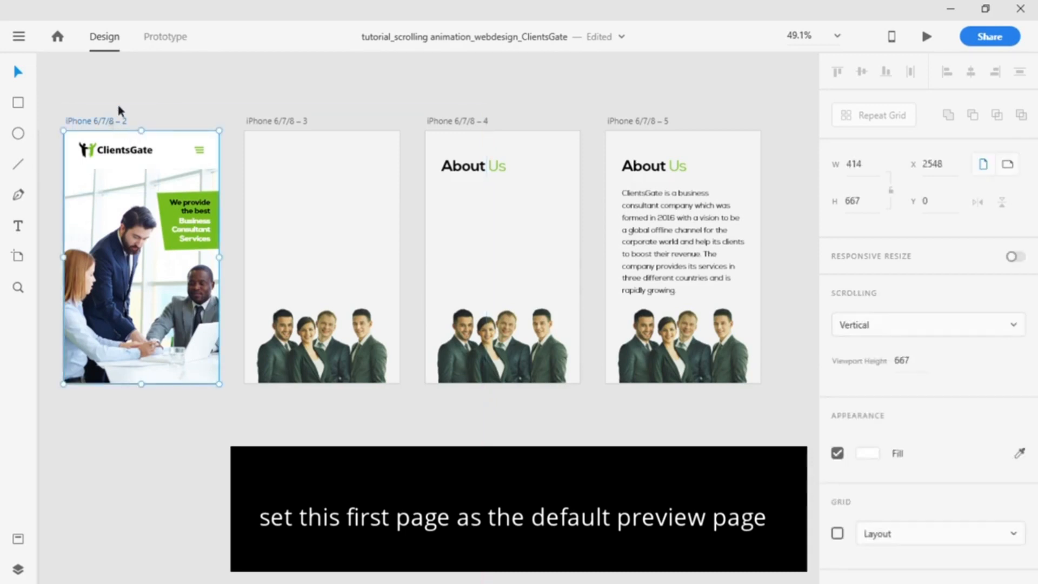
pyautogui.click(169, 37)
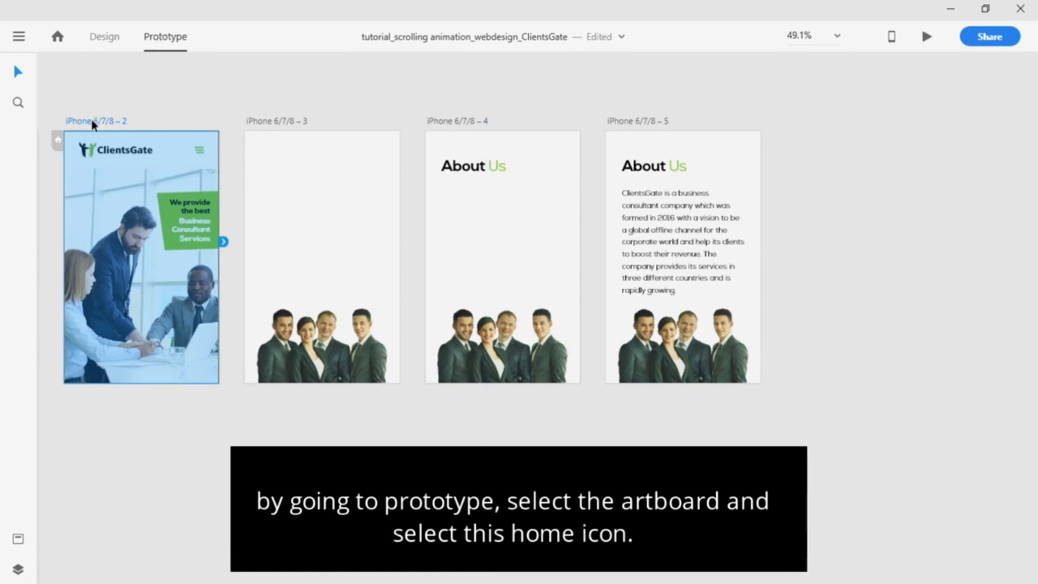
pyautogui.click(56, 140)
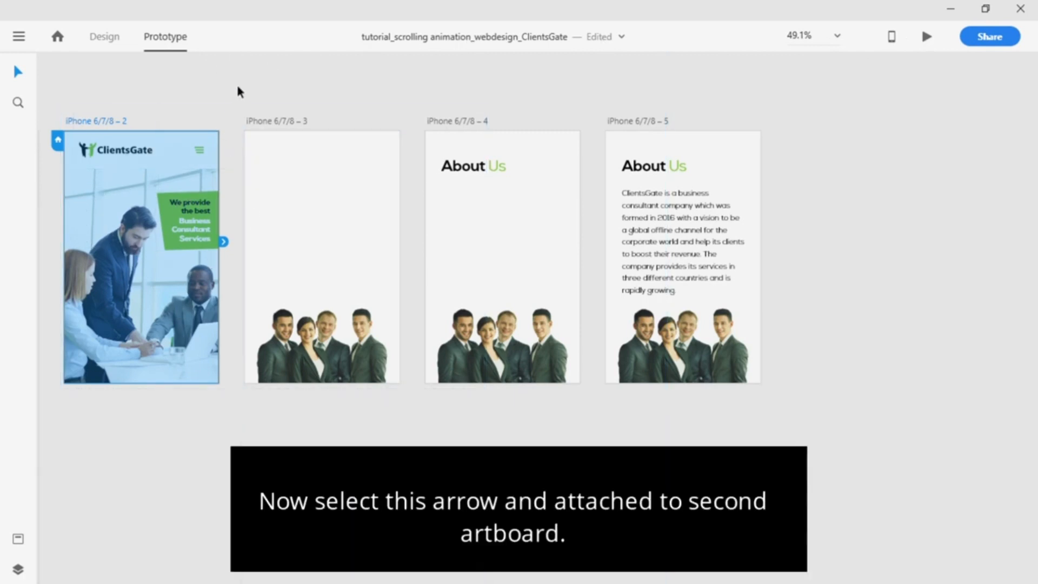
# Link artboard iPhone 6/7/8 – 2 to iPhone 6/7/8 – 3 with a Tap trigger and the Auto-Animate action.
pyautogui.moveTo(223, 241); pyautogui.dragTo(280, 278)
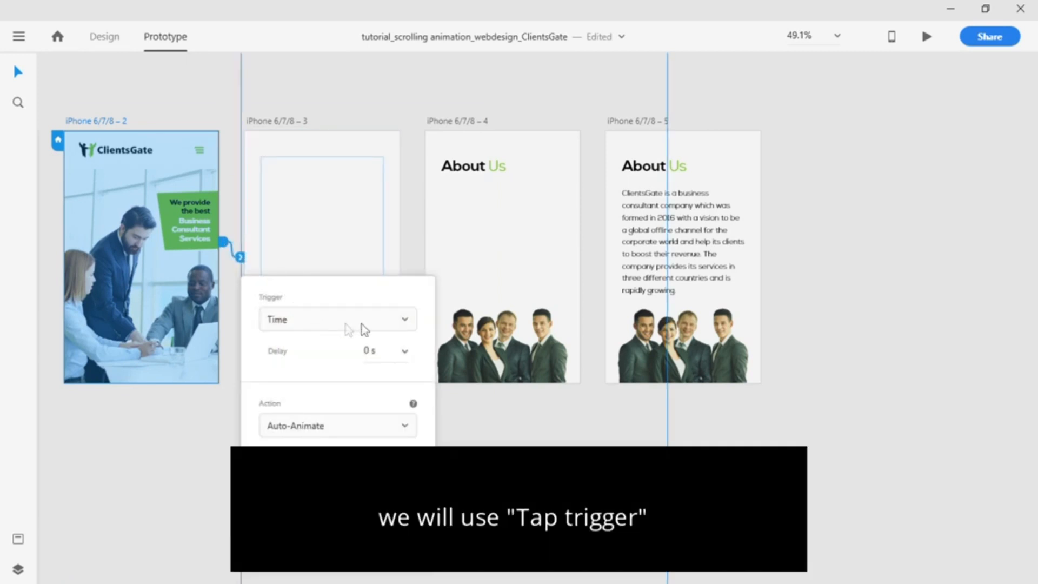
pyautogui.click(403, 322)
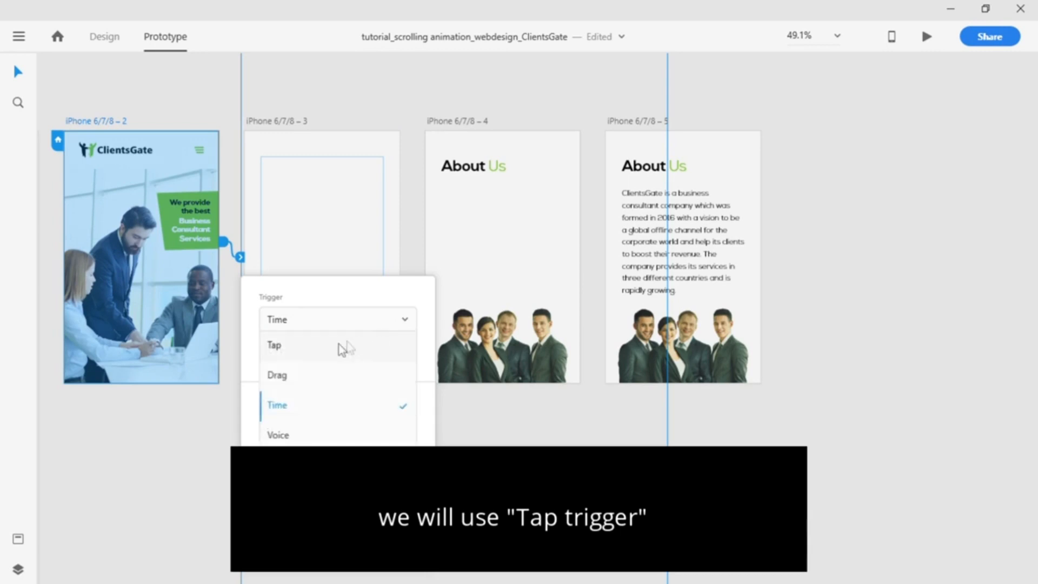
pyautogui.click(308, 349)
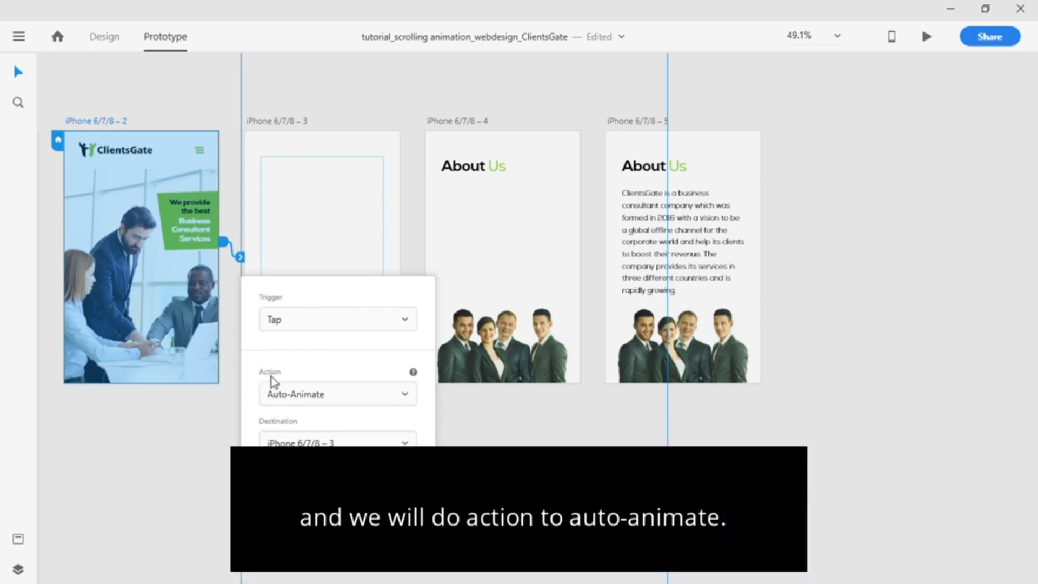
pyautogui.click(322, 390)
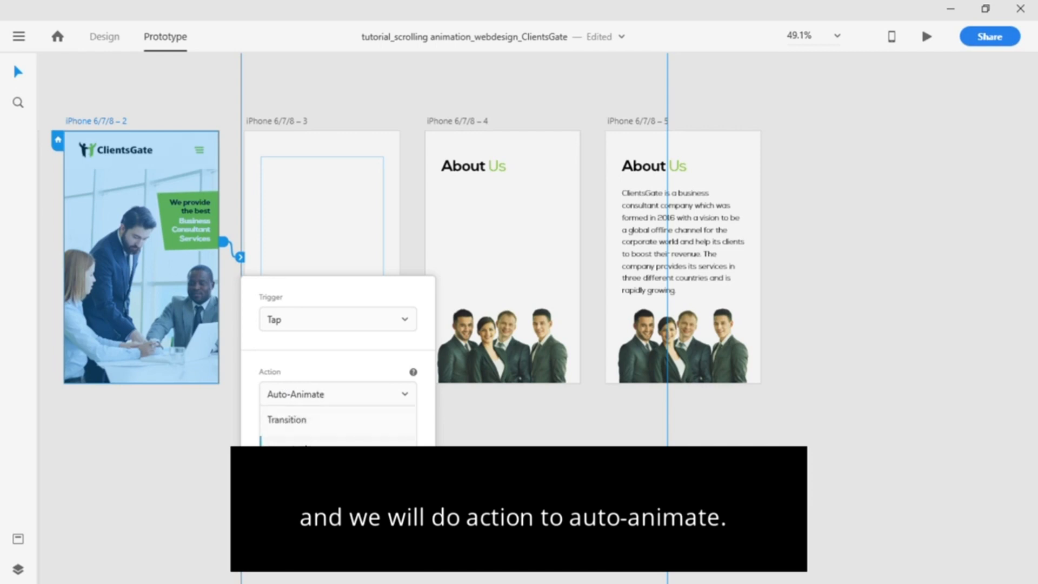
pyautogui.click(315, 395)
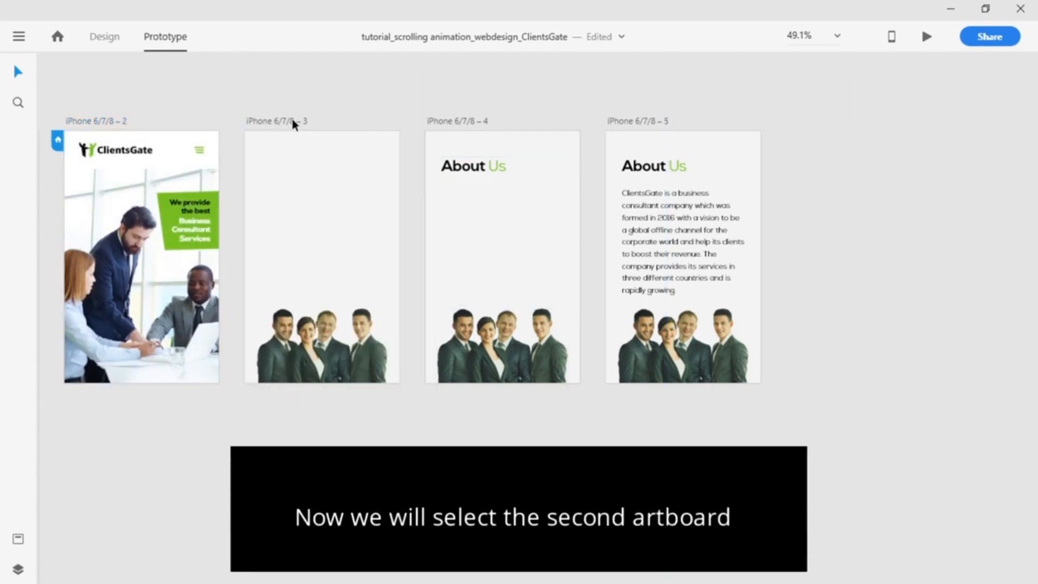
# Link artboard iPhone 6/7/8 – 3 to iPhone 6/7/8 – 4 with a Time trigger, 0 s delay and the Auto-Animate action.
pyautogui.click(292, 121)
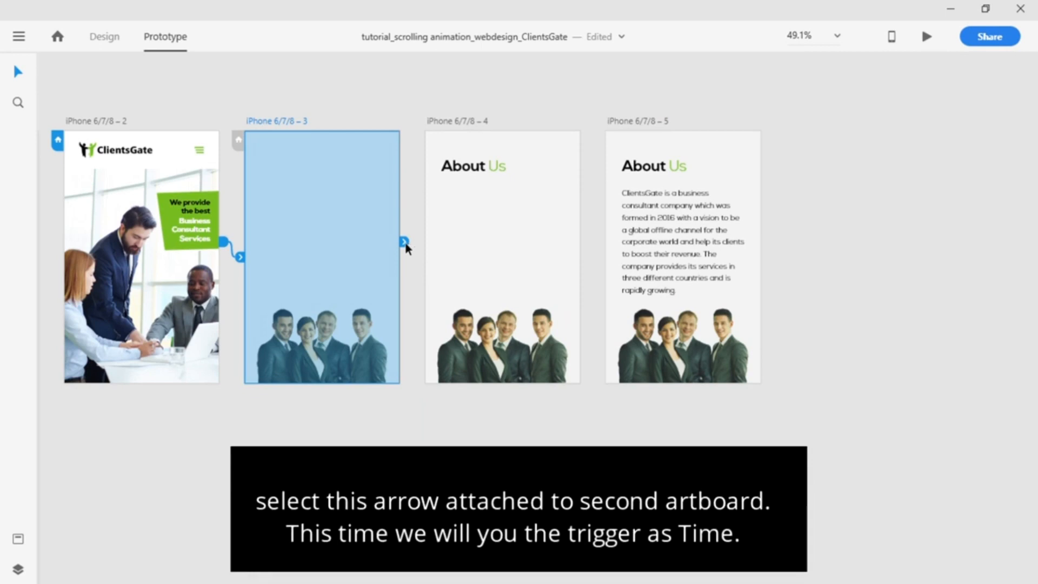
pyautogui.moveTo(405, 241); pyautogui.dragTo(465, 268)
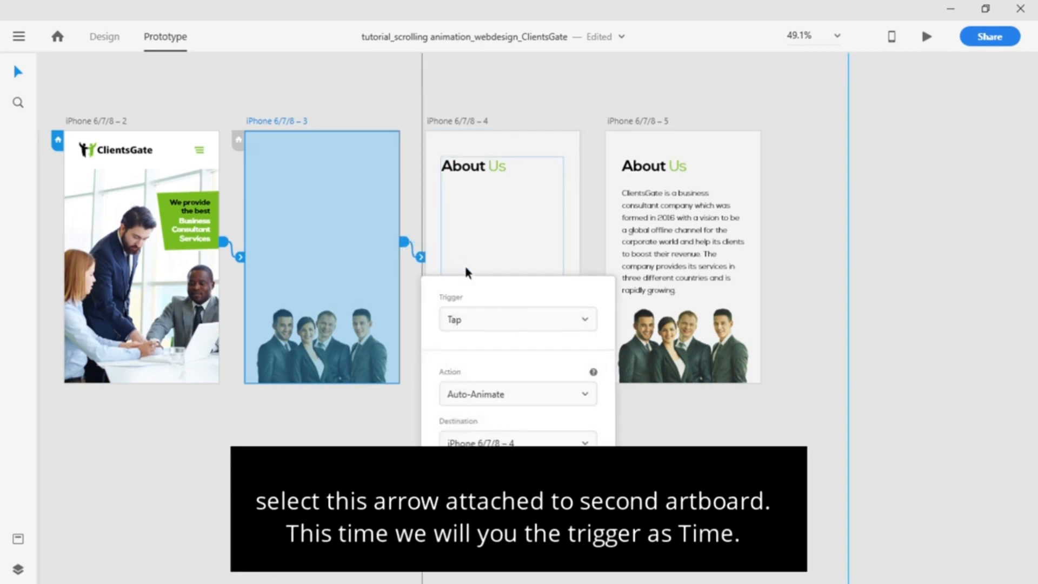
pyautogui.click(514, 323)
pyautogui.click(502, 407)
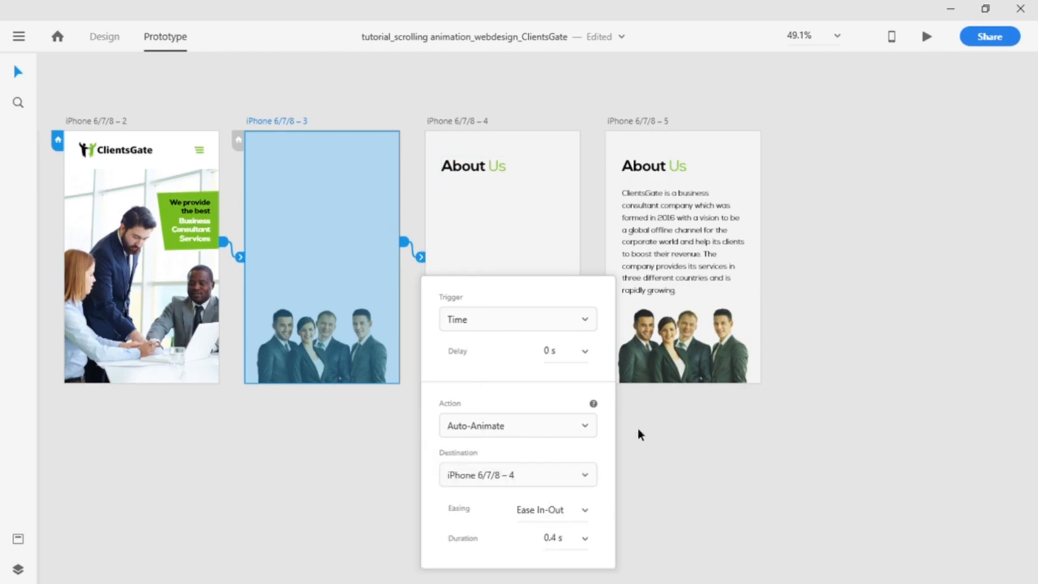
pyautogui.click(638, 430)
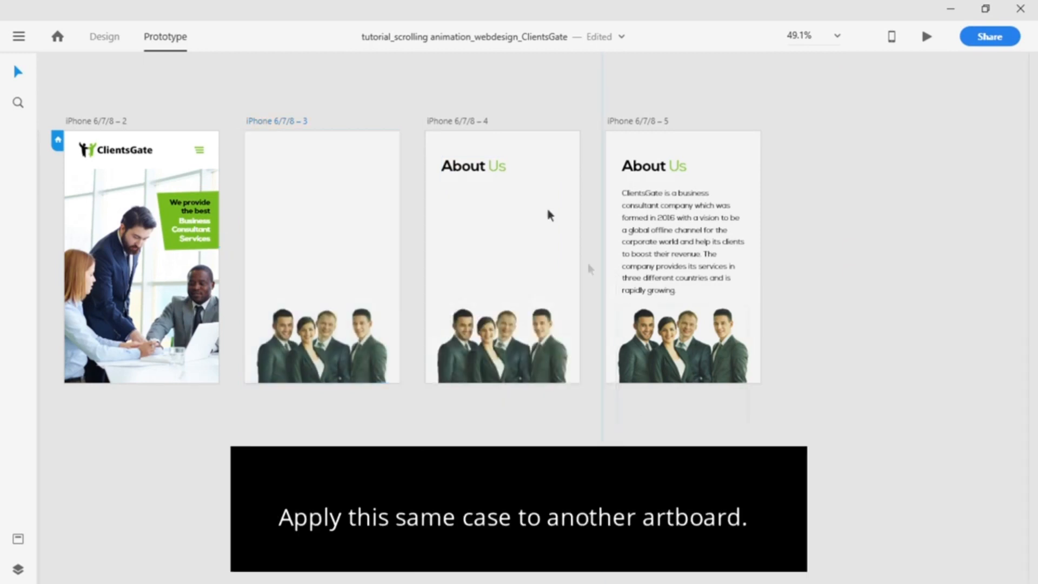
# Link artboard iPhone 6/7/8 – 4 to iPhone 6/7/8 – 5 with a Time trigger, 0 s delay and the Auto-Animate action.
pyautogui.click(471, 121)
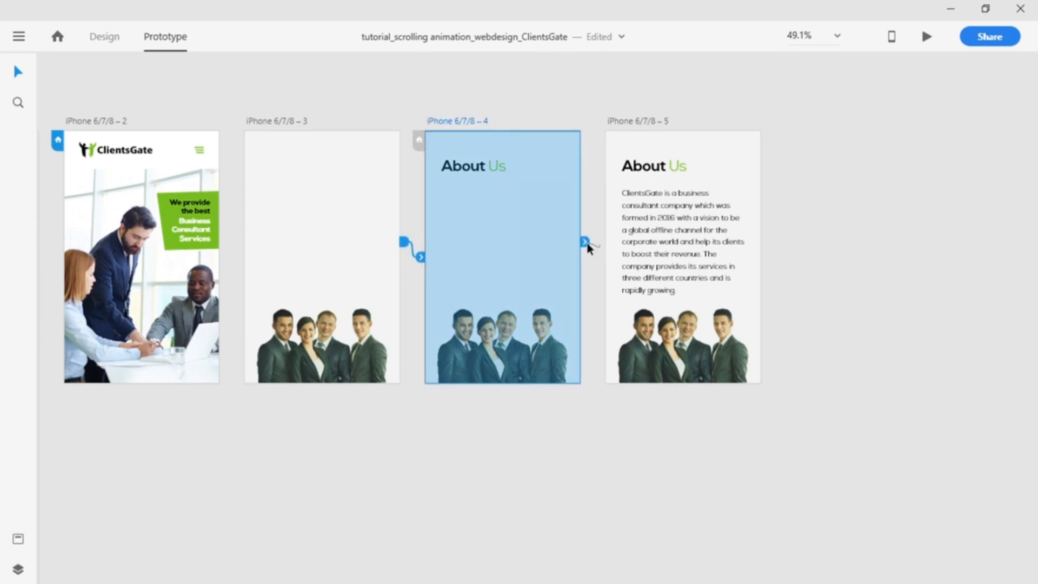
pyautogui.moveTo(584, 241); pyautogui.dragTo(666, 247)
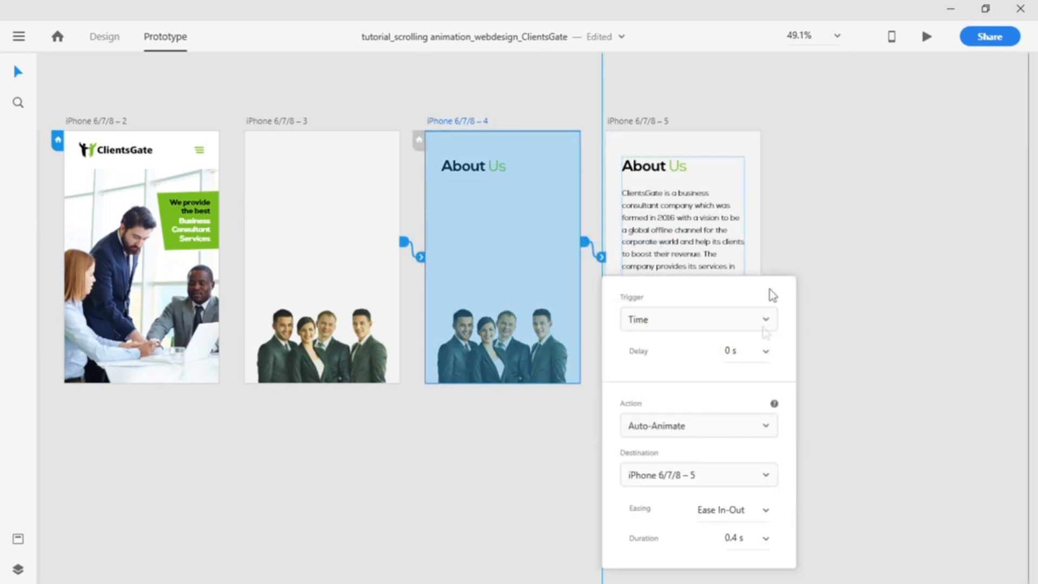
pyautogui.click(774, 218)
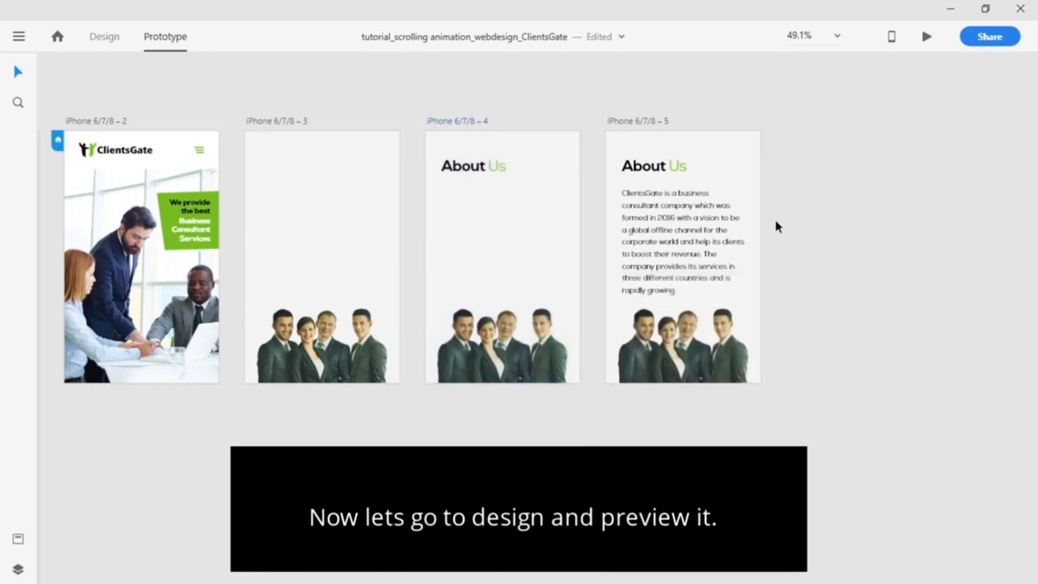
# Return to design mode and duplicate artboard iPhone 6/7/8 – 5 to make the screen for the Why Us section.
pyautogui.click(108, 38)
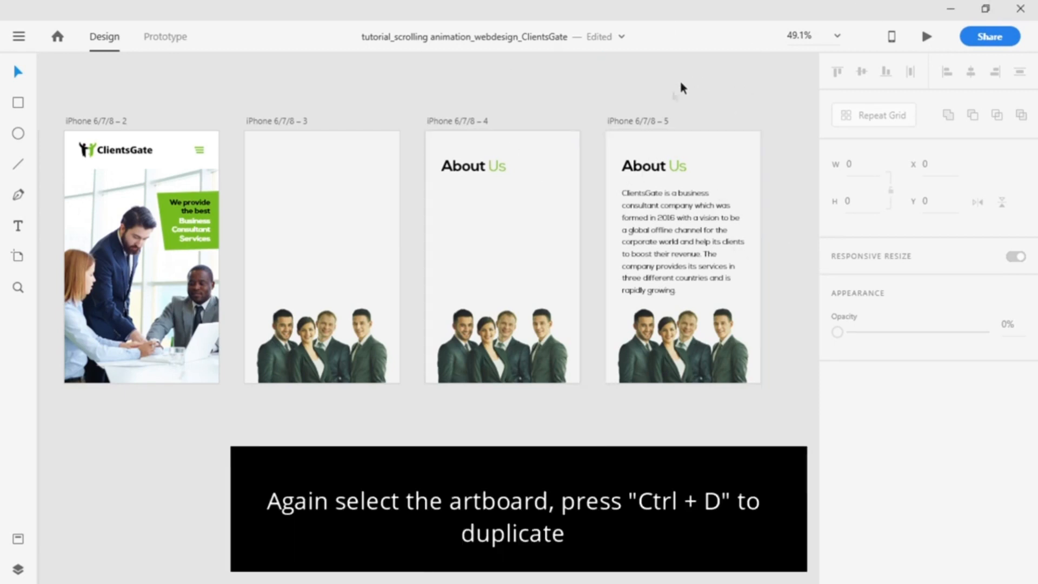
pyautogui.click(654, 121)
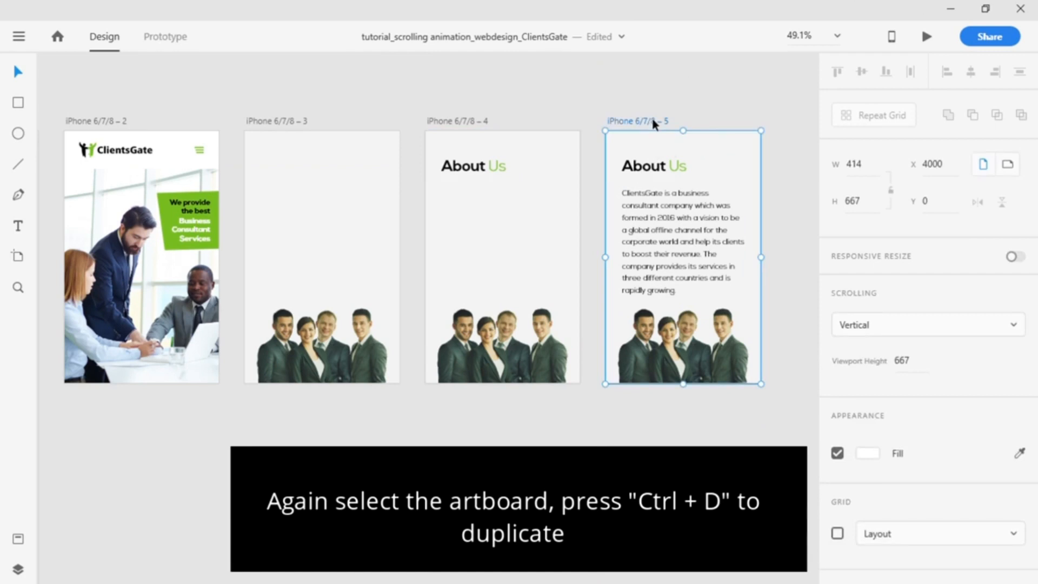
pyautogui.hotkey('ctrl', 'd')
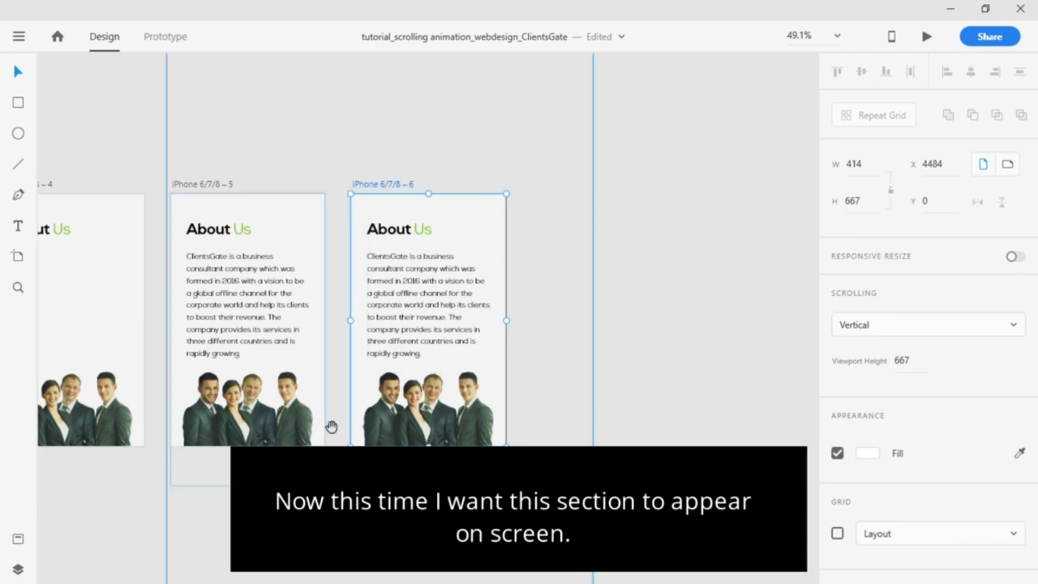
# Move the grouped page content on artboard iPhone 6/7/8 – 6 straight up to about Y -1510, so the green Why Us section fills the artboard.
pyautogui.moveTo(287, 486); pyautogui.dragTo(674, 171)
pyautogui.moveTo(308, 343); pyautogui.dragTo(690, 173)
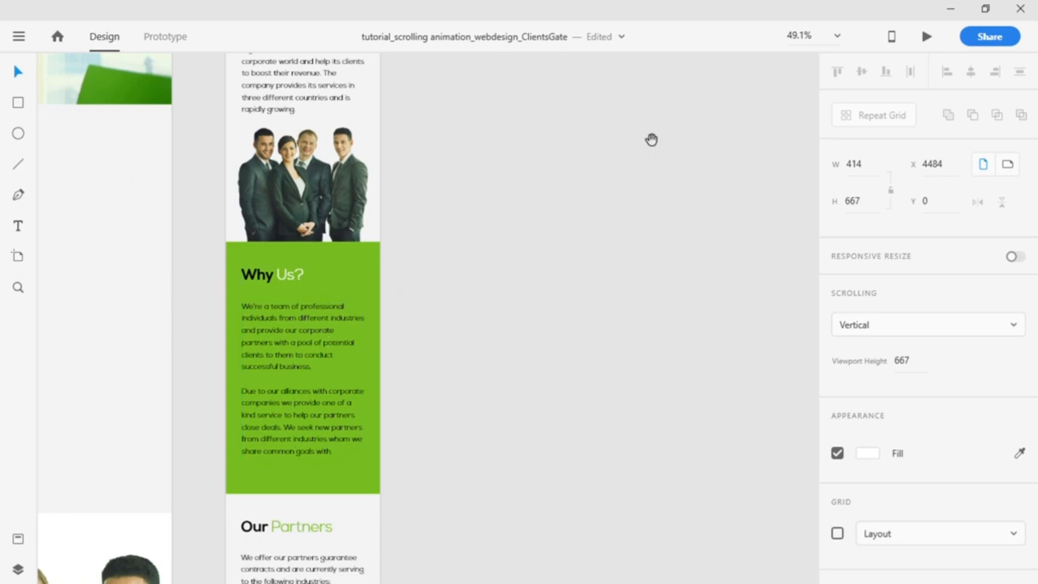
pyautogui.moveTo(652, 138)
pyautogui.mouseDown()
pyautogui.moveTo(340, 341)
pyautogui.moveTo(452, 283)
pyautogui.moveTo(365, 361)
pyautogui.moveTo(243, 377)
pyautogui.mouseUp()
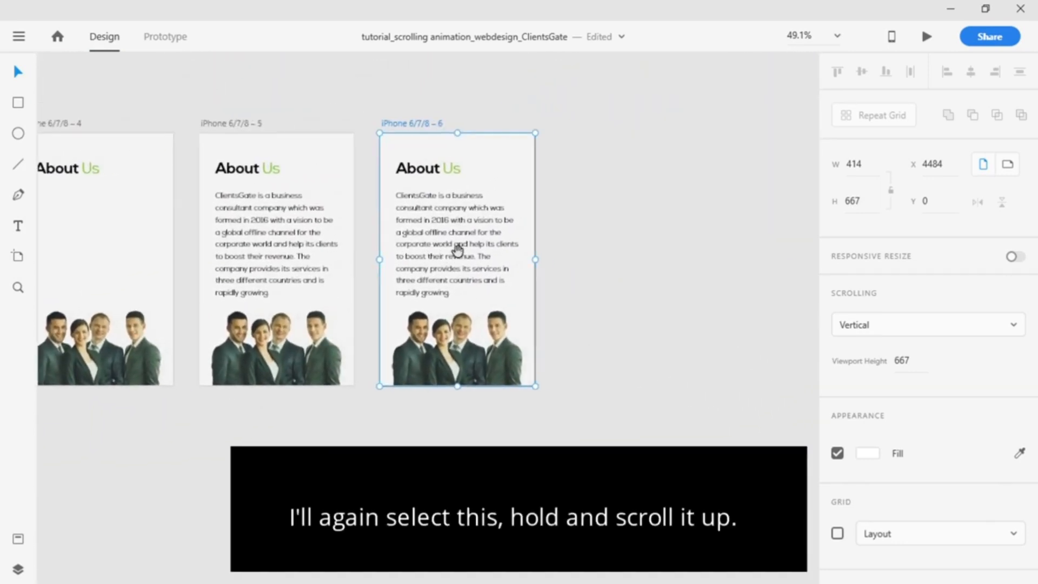
pyautogui.click(497, 308)
pyautogui.moveTo(497, 307); pyautogui.dragTo(503, 94)
pyautogui.moveTo(492, 274); pyautogui.dragTo(494, 195)
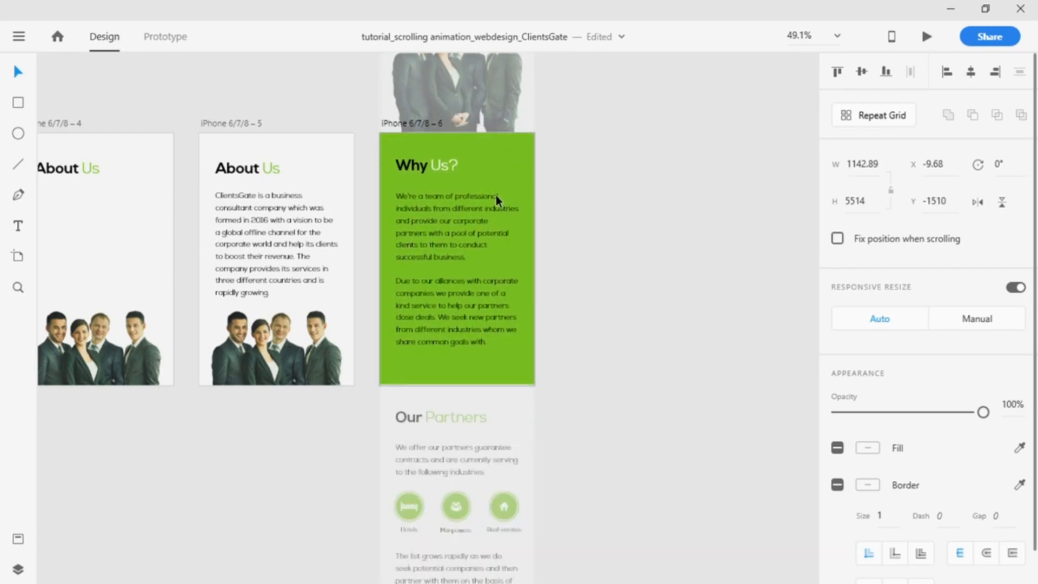
pyautogui.moveTo(495, 196); pyautogui.dragTo(496, 197)
pyautogui.click(589, 203)
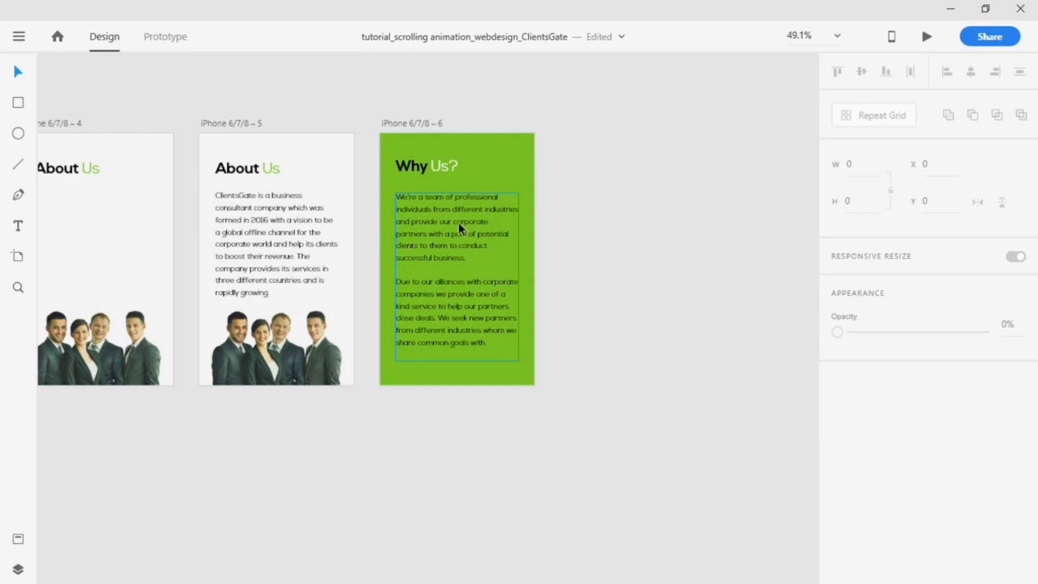
# Reduce the opacity of the Why Us paragraph on artboard iPhone 6/7/8 – 6 to 0%.
pyautogui.keyDown('ctrl'); pyautogui.click(459, 225); pyautogui.keyUp('ctrl')
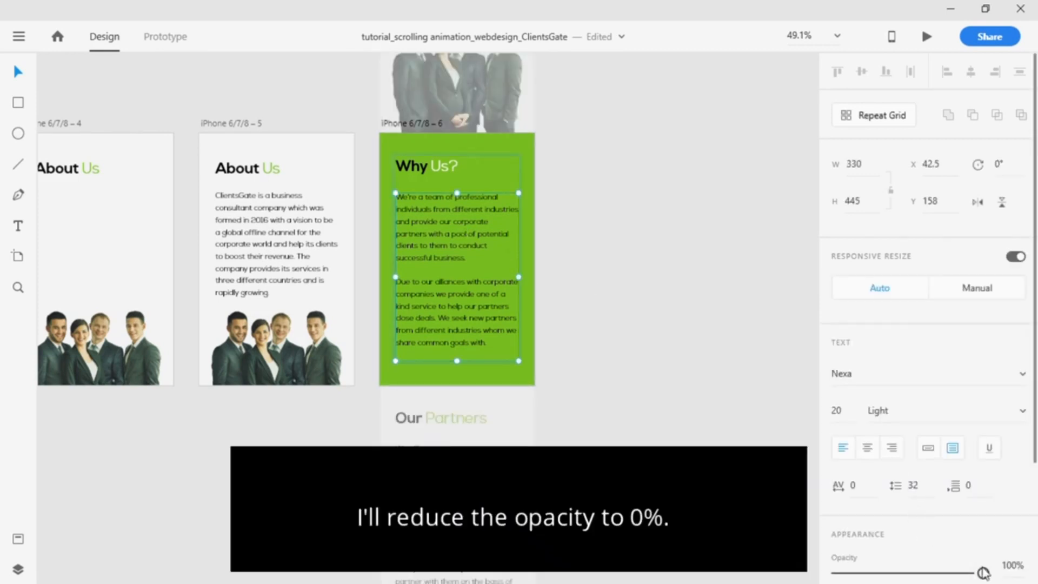
pyautogui.moveTo(983, 573); pyautogui.dragTo(837, 574)
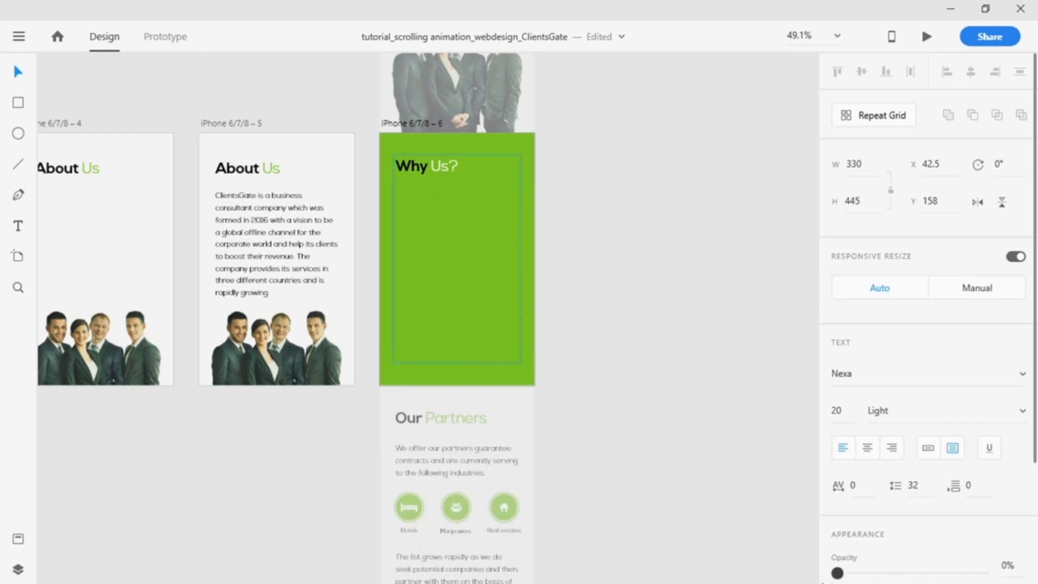
pyautogui.click(646, 320)
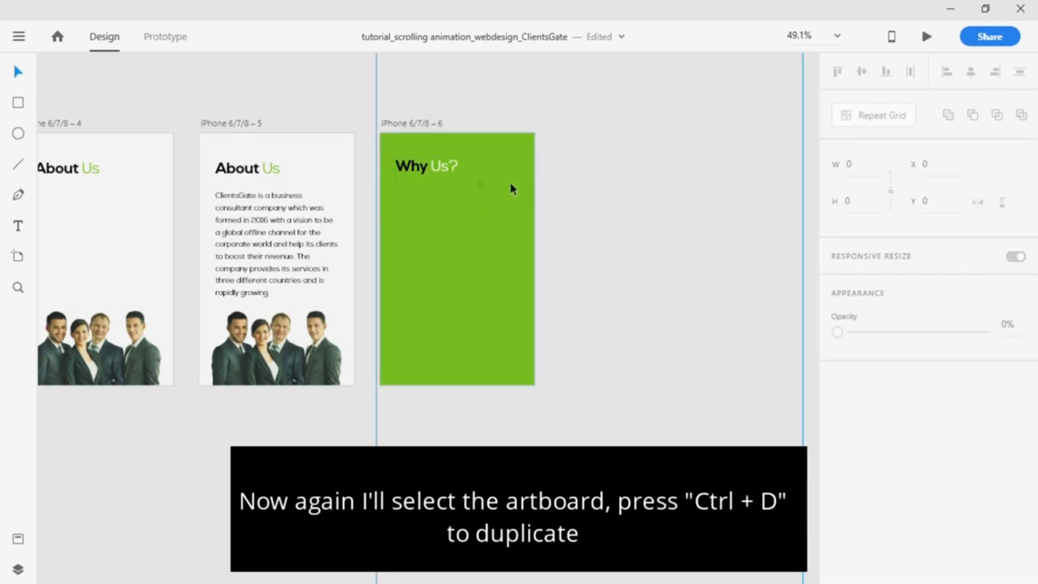
# Duplicate artboard iPhone 6/7/8 – 6 and raise the hidden Why Us paragraph's opacity to 100% on the copy.
pyautogui.click(419, 123)
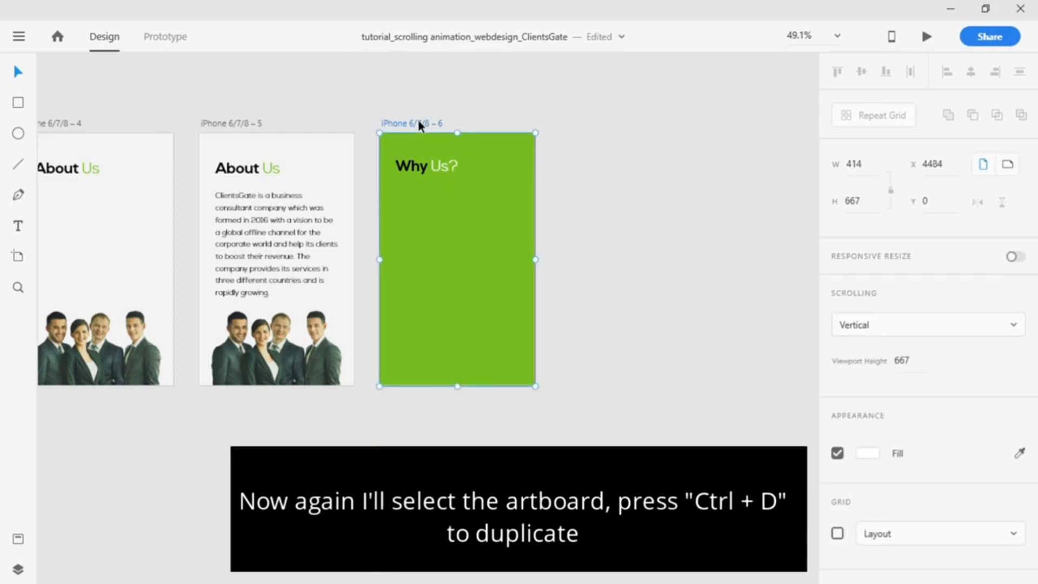
pyautogui.hotkey('ctrl', 'd')
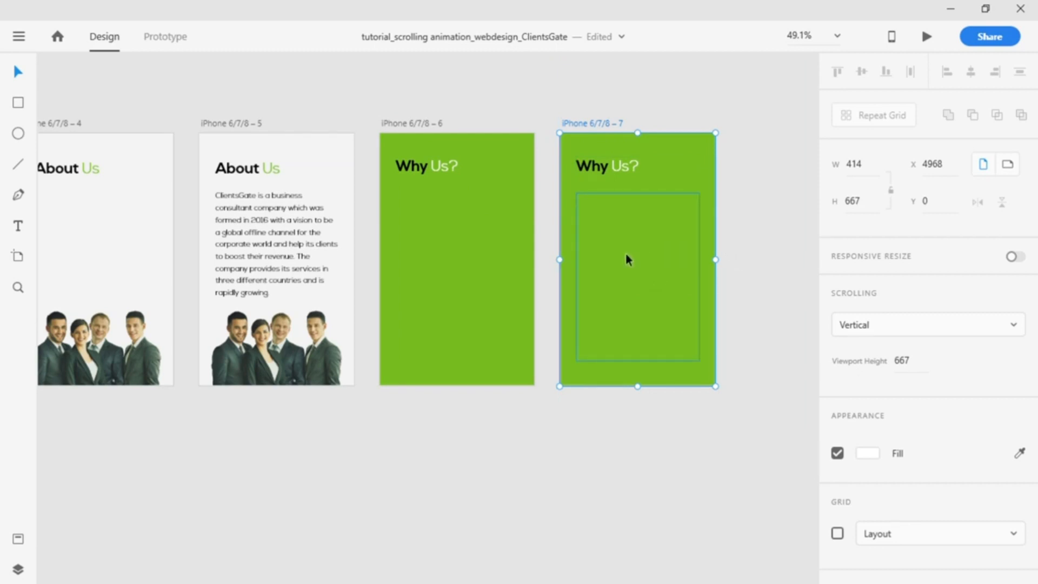
pyautogui.click(626, 256)
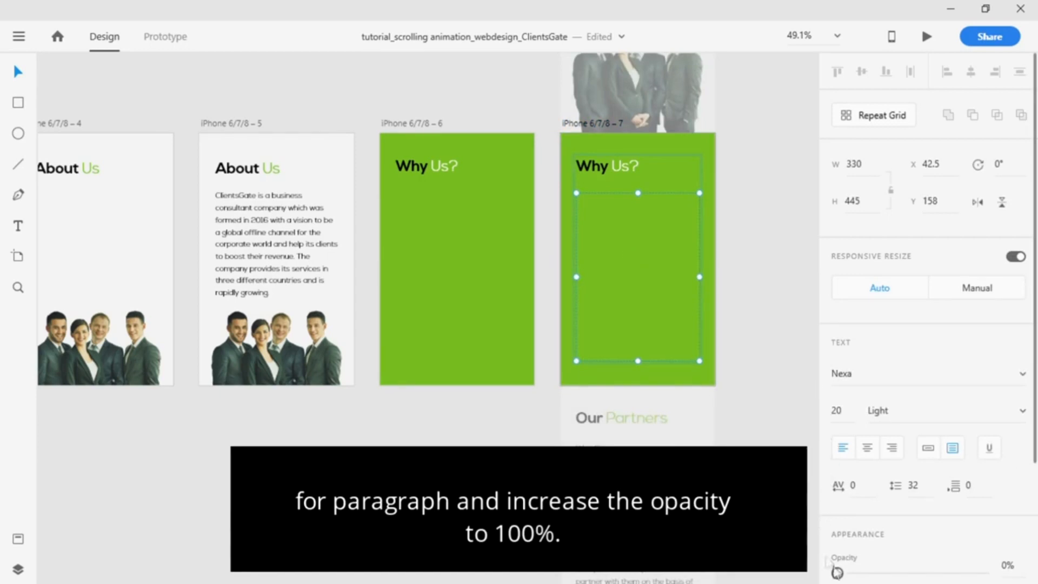
pyautogui.moveTo(838, 573); pyautogui.dragTo(983, 574)
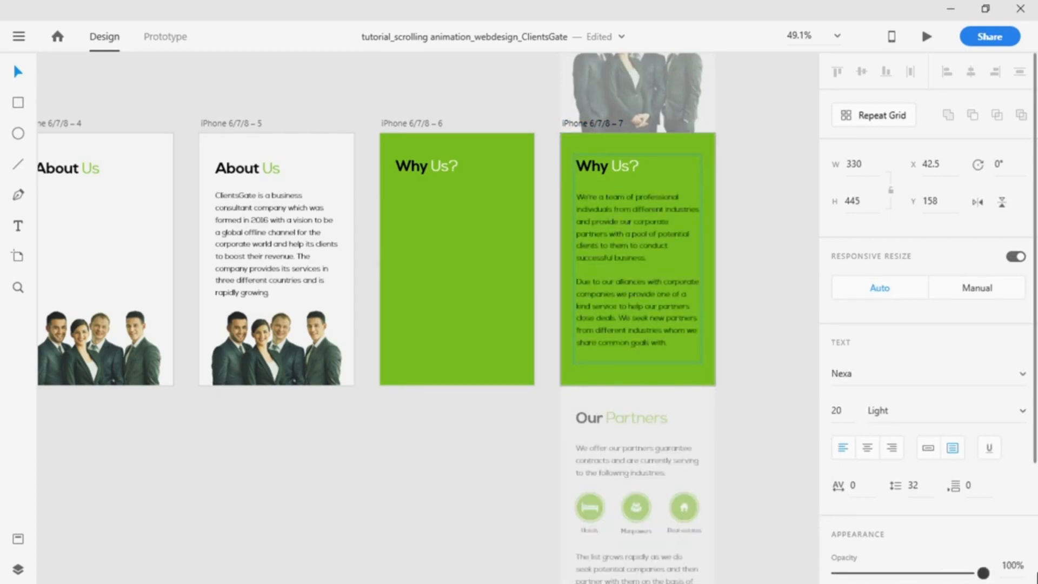
pyautogui.click(762, 304)
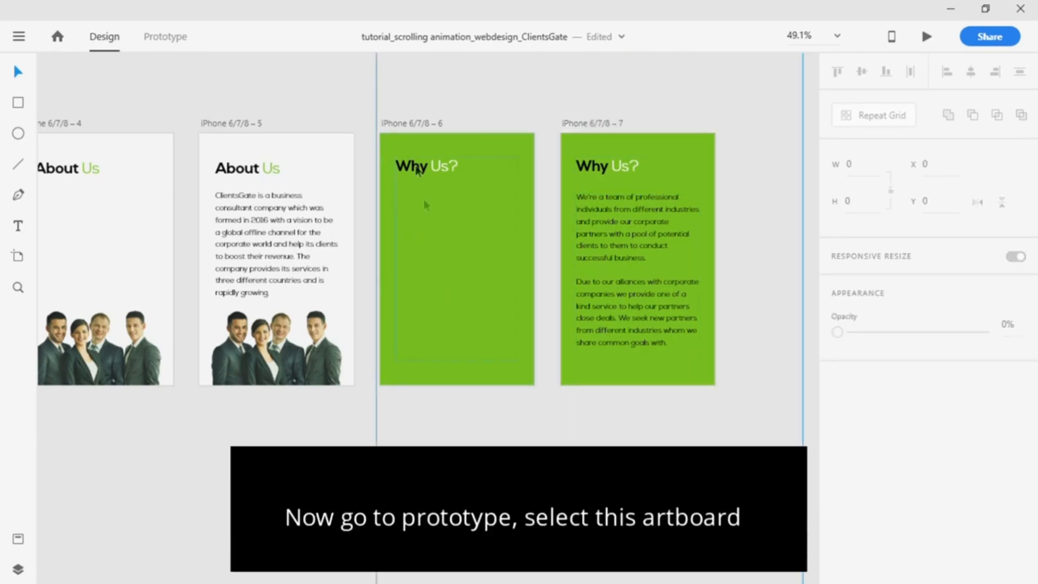
# In prototype mode, link artboard iPhone 6/7/8 – 5 to iPhone 6/7/8 – 6 with a Tap trigger and the Auto-Animate action.
pyautogui.click(161, 39)
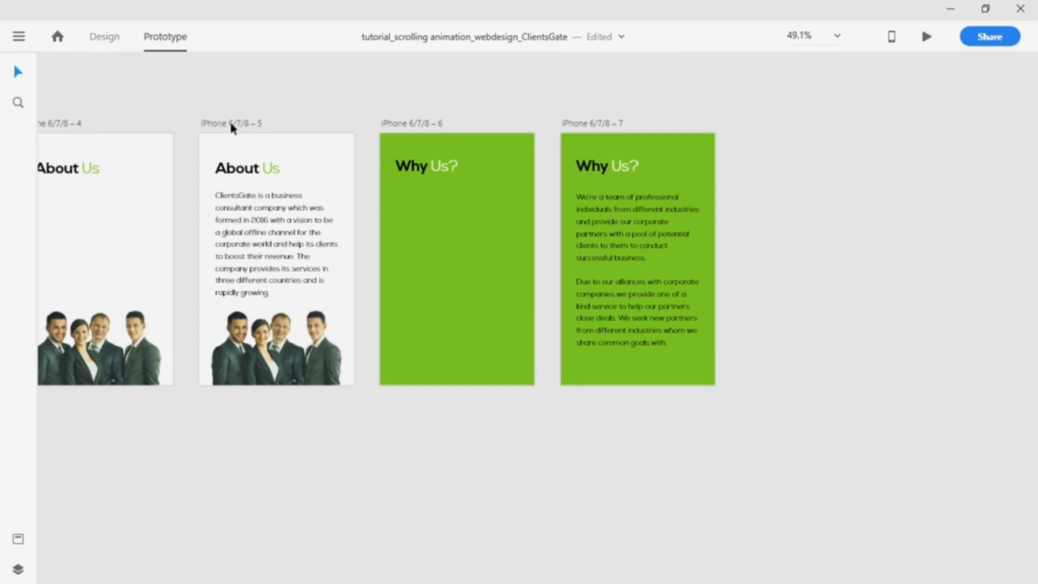
pyautogui.click(230, 125)
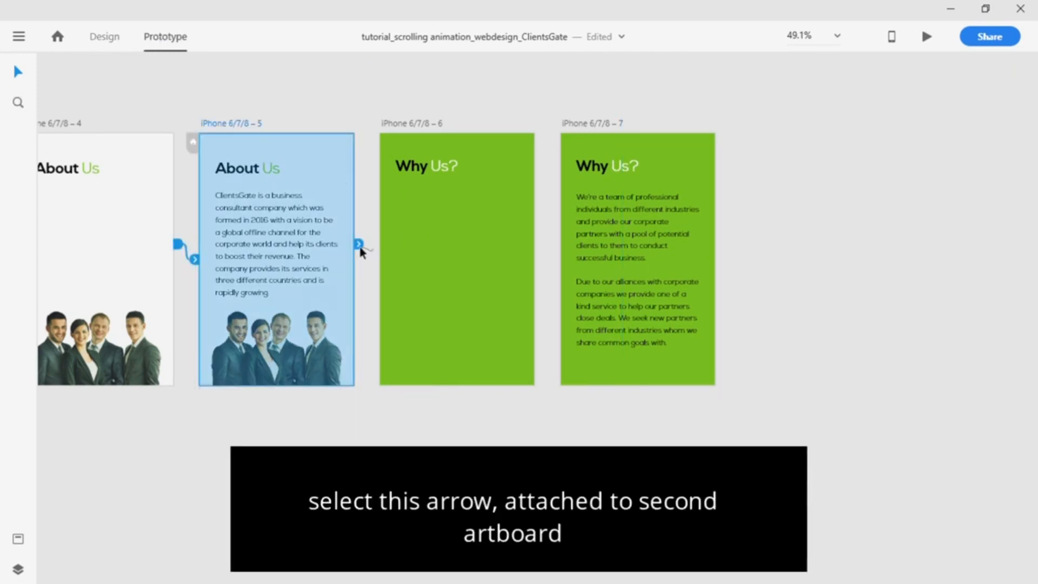
pyautogui.moveTo(359, 245); pyautogui.dragTo(434, 267)
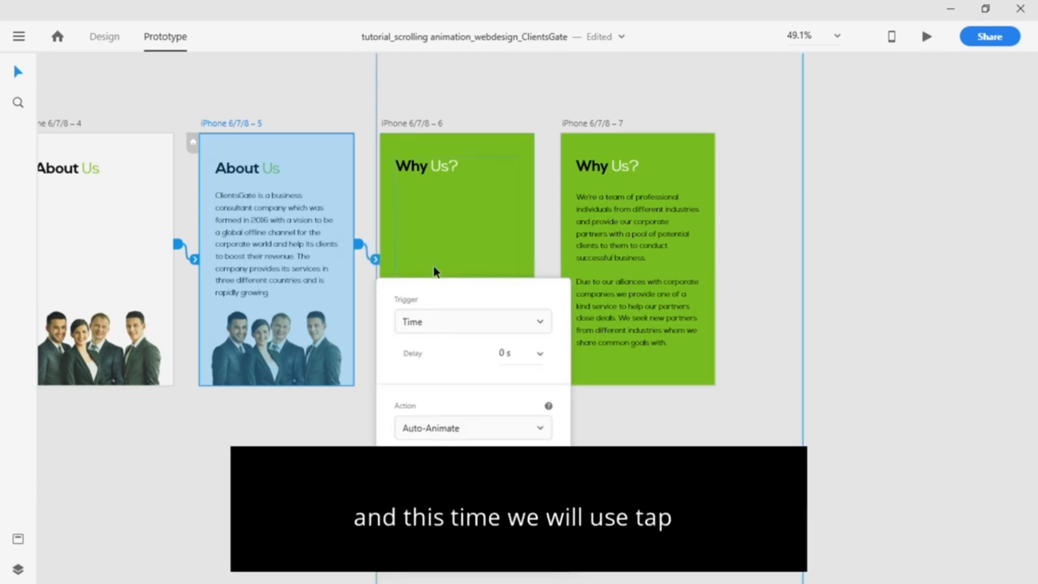
pyautogui.click(541, 322)
pyautogui.click(425, 346)
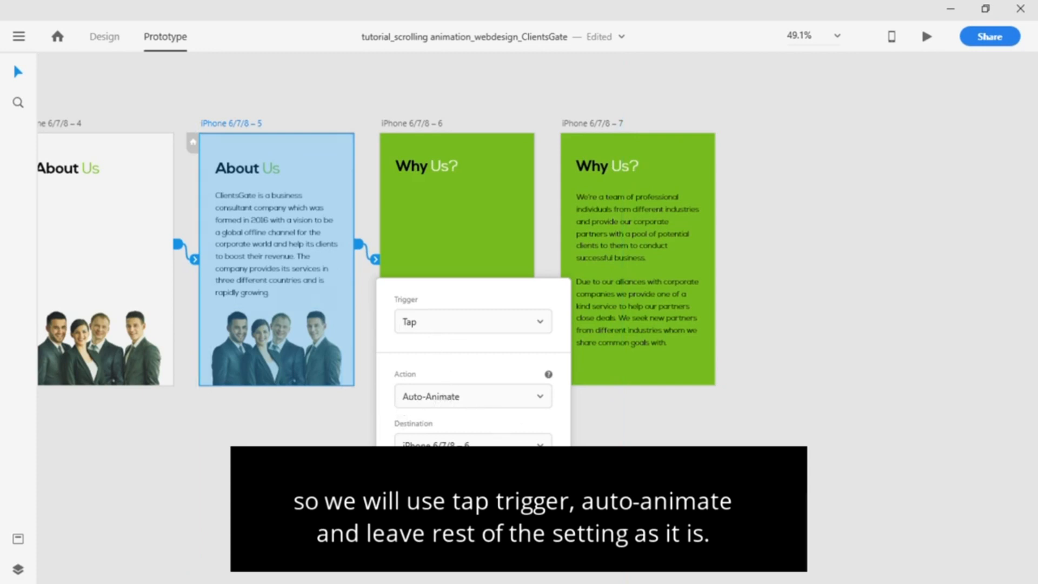
pyautogui.click(618, 420)
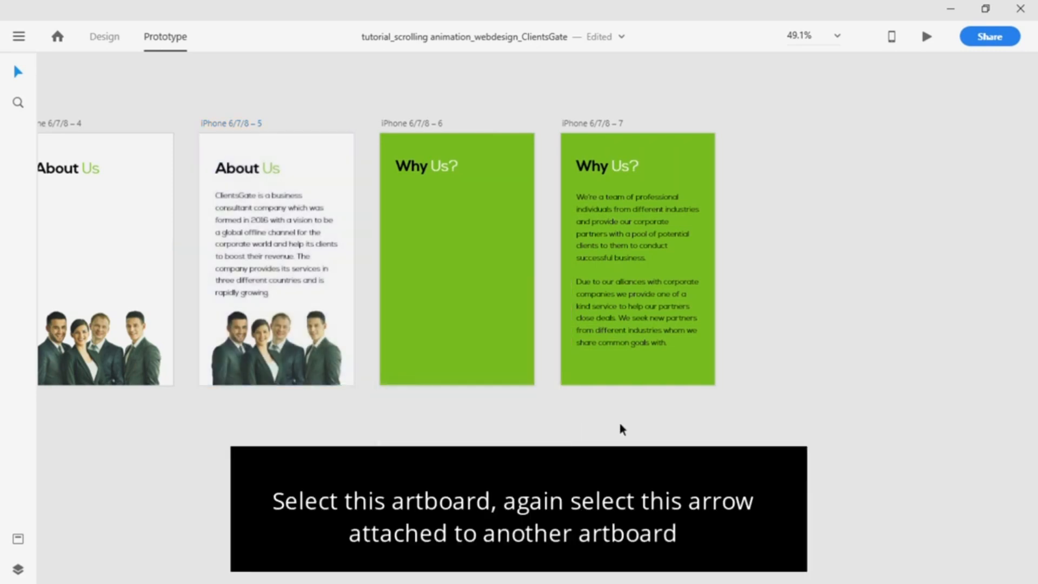
# Link artboard iPhone 6/7/8 – 6 to iPhone 6/7/8 – 7 with a Time trigger, 0 s delay and the Auto-Animate action.
pyautogui.click(423, 124)
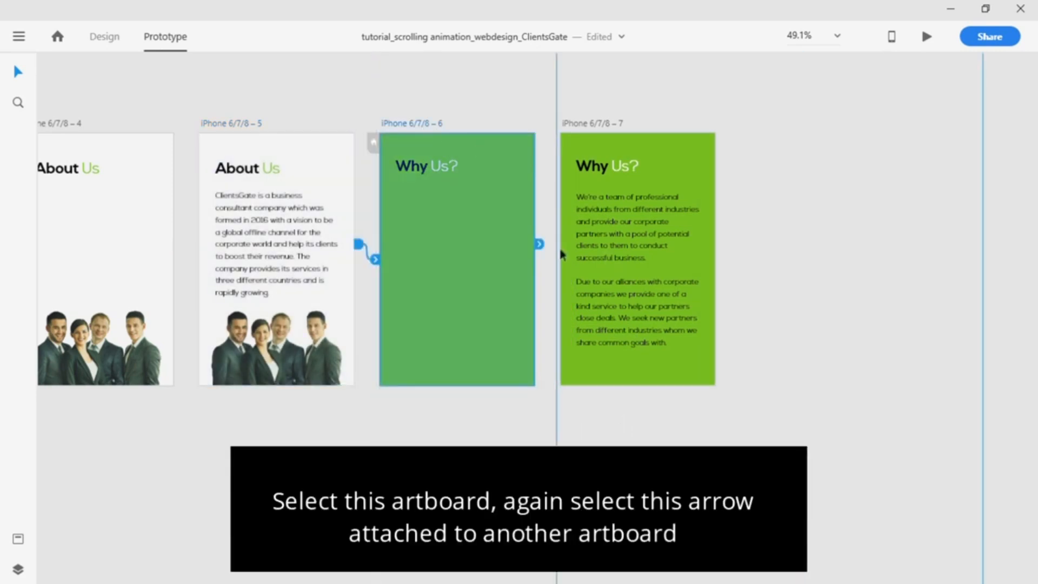
pyautogui.moveTo(541, 246); pyautogui.dragTo(598, 263)
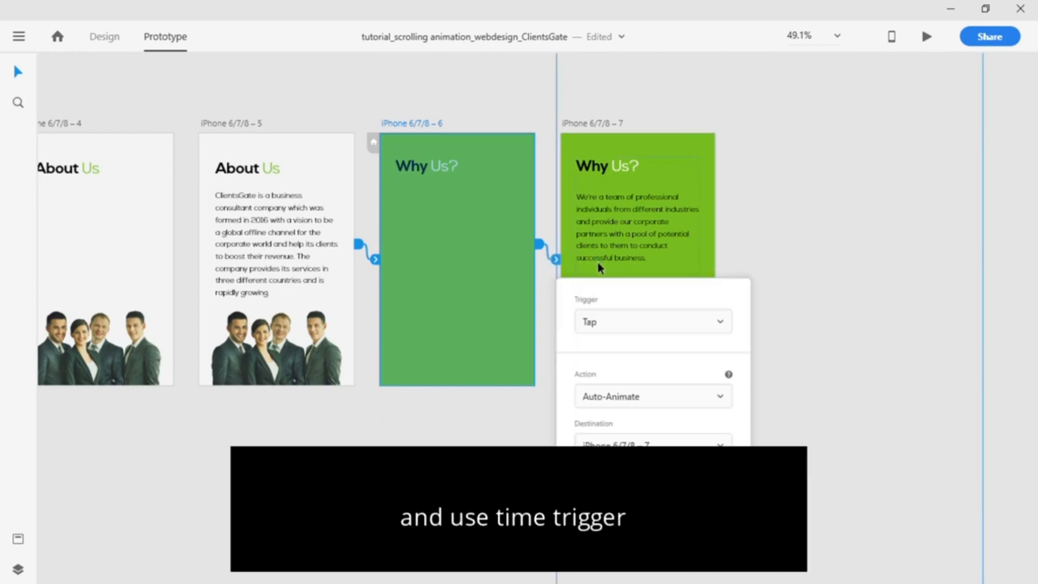
pyautogui.click(676, 324)
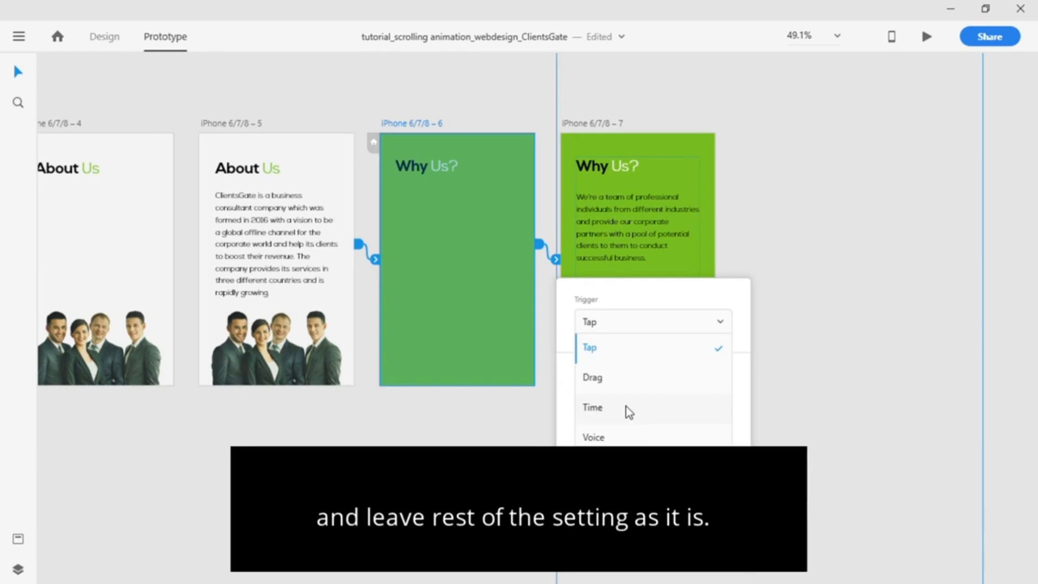
pyautogui.click(629, 412)
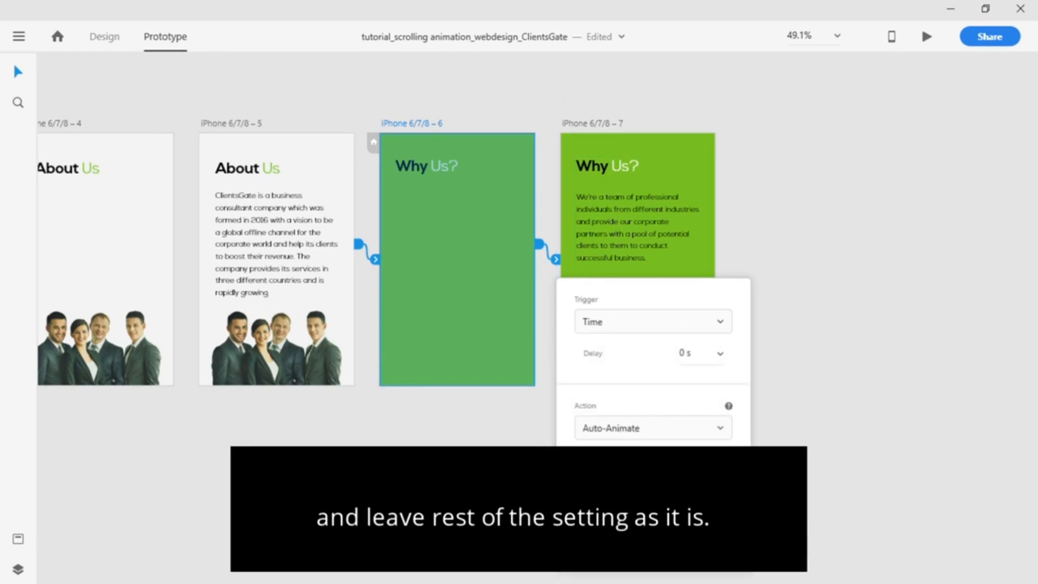
pyautogui.click(743, 248)
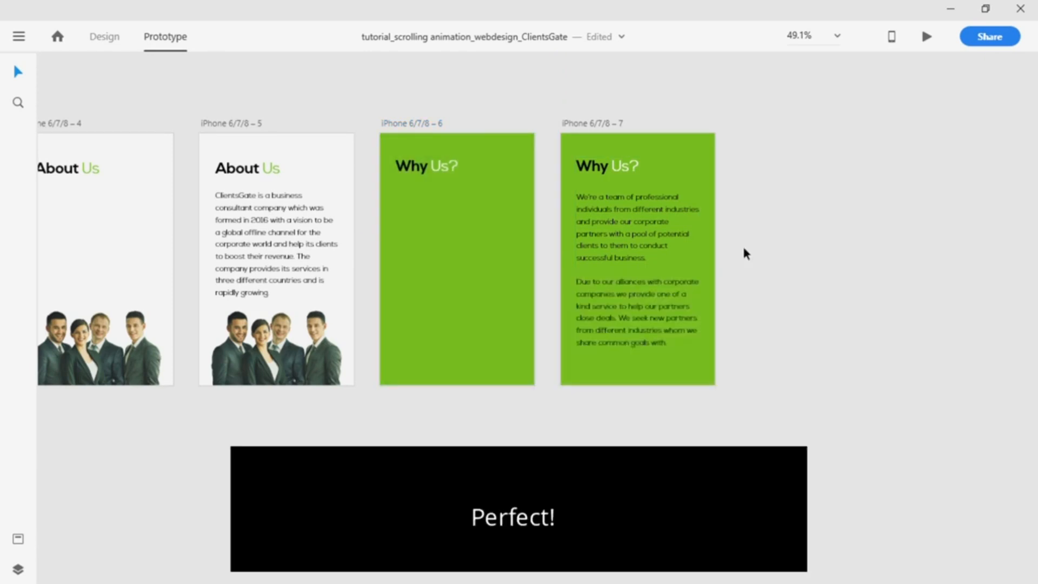
# Link the last artboard, iPhone 6/7/8 – 7, back to iPhone 6/7/8 – 2 with a Tap trigger and the Auto-Animate action.
pyautogui.click(106, 38)
pyautogui.moveTo(281, 263); pyautogui.dragTo(423, 254)
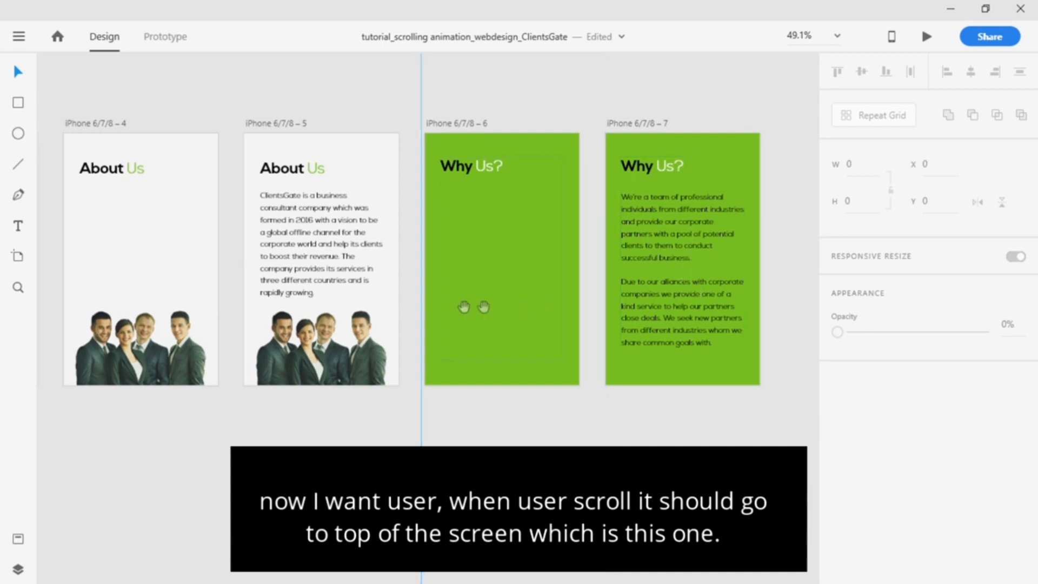
pyautogui.moveTo(391, 309); pyautogui.dragTo(769, 253)
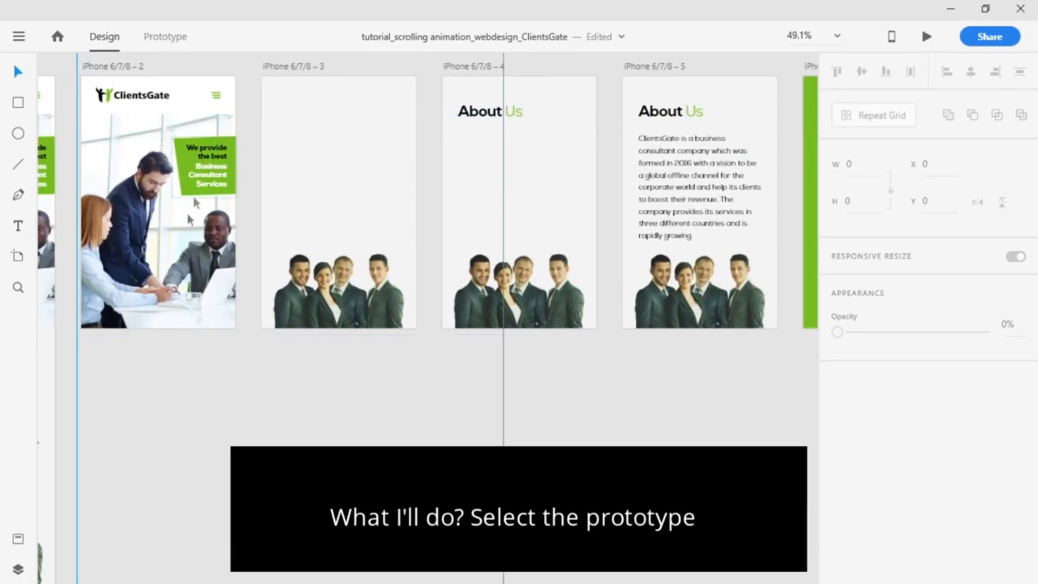
pyautogui.moveTo(638, 227); pyautogui.dragTo(259, 320)
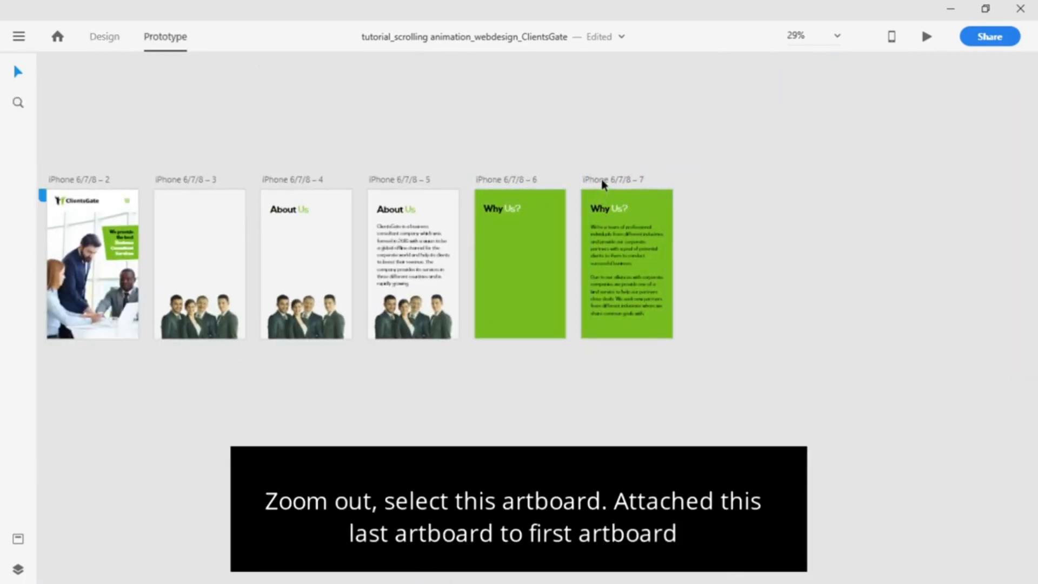
pyautogui.click(604, 184)
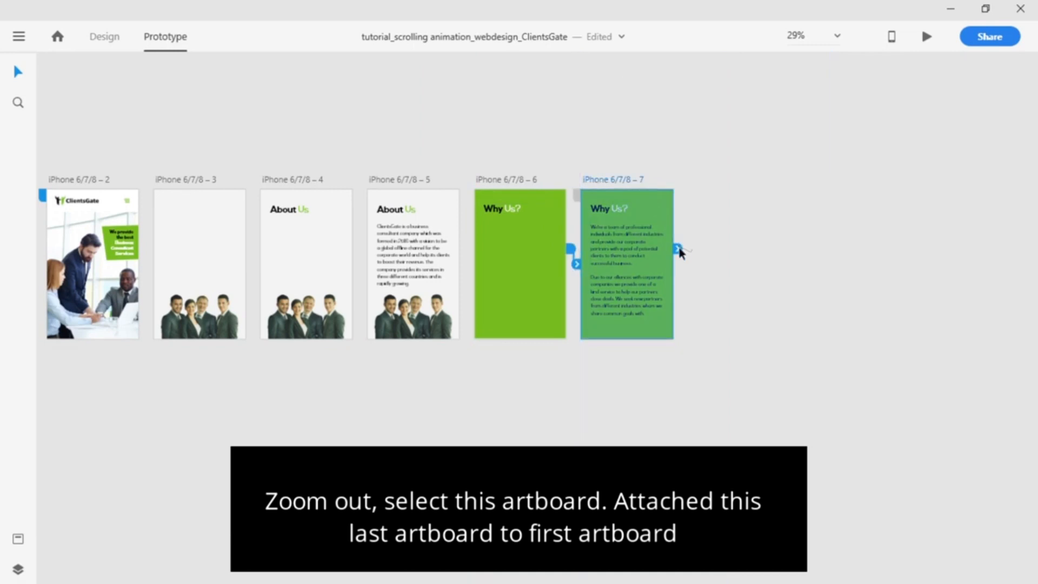
pyautogui.moveTo(680, 253); pyautogui.dragTo(93, 299)
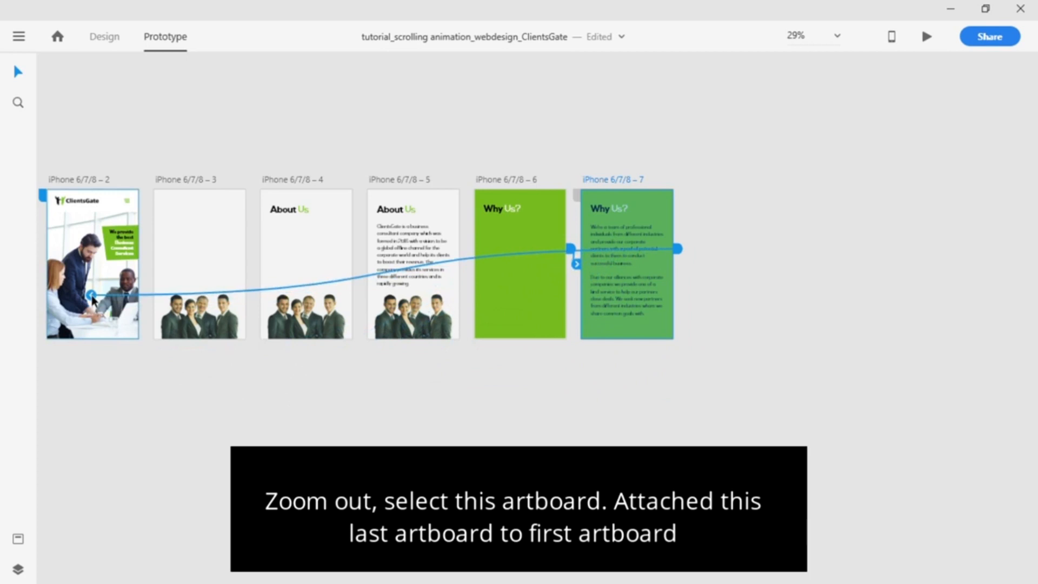
pyautogui.click(200, 294)
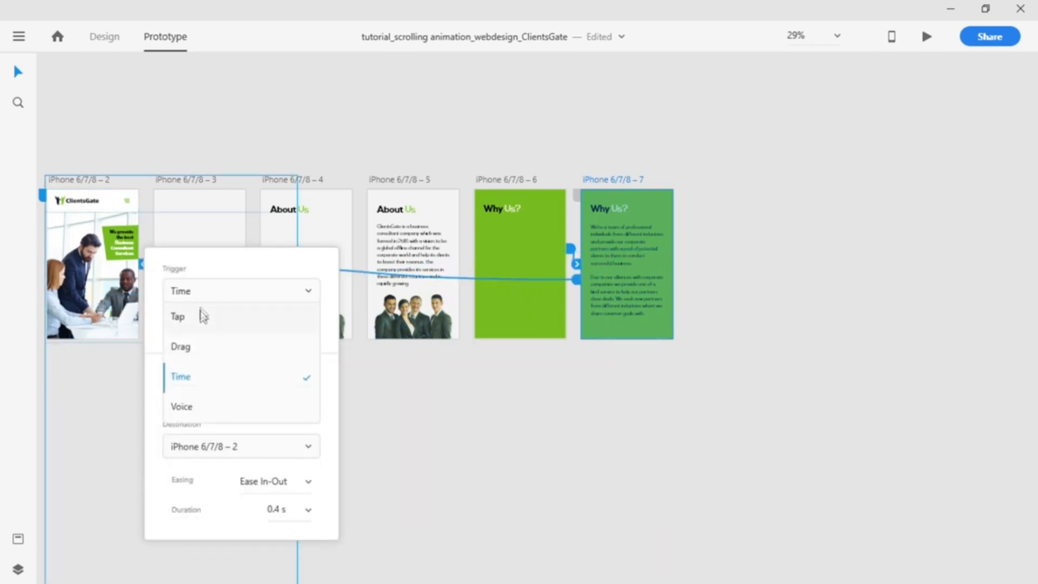
pyautogui.click(200, 319)
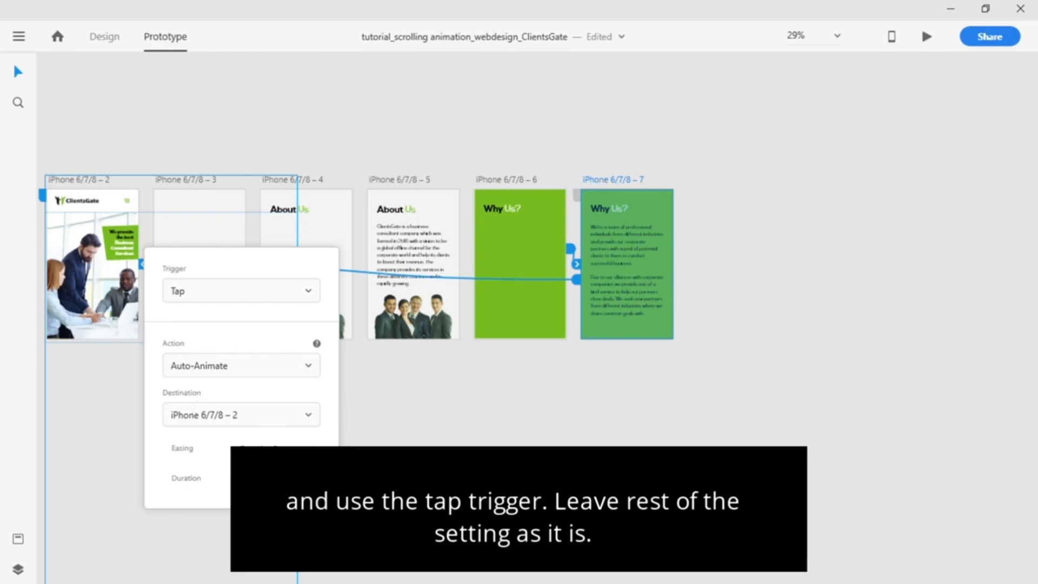
pyautogui.click(391, 403)
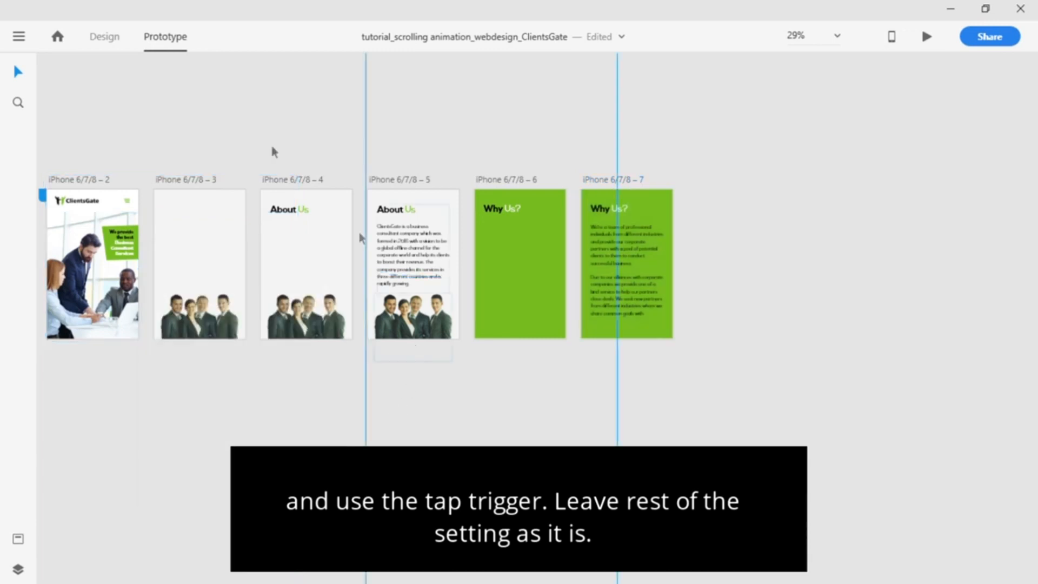
# Return to design mode, preview the prototype and tap through the About Us and Why Us screens back to the home screen.
pyautogui.click(100, 39)
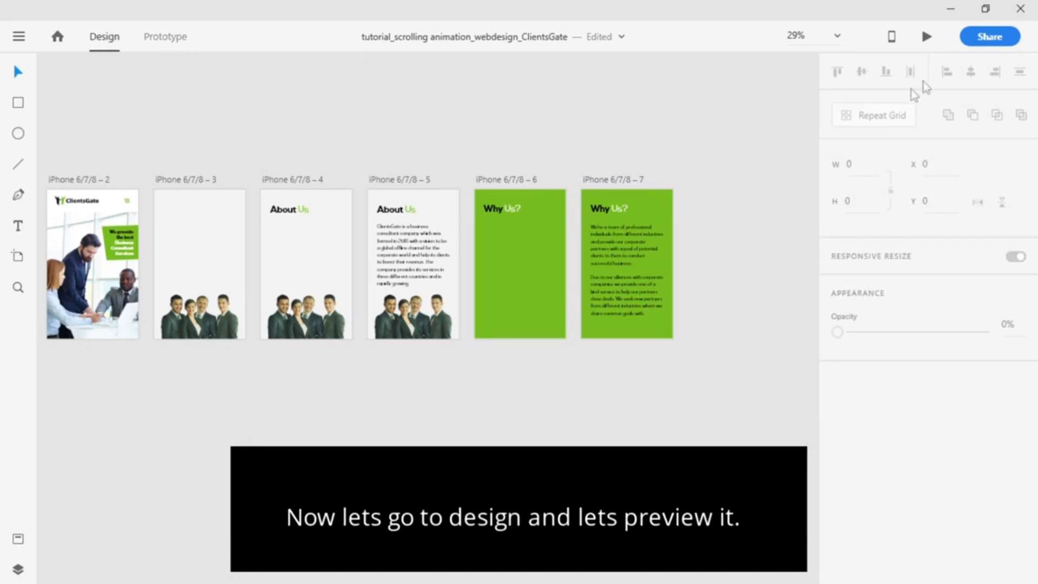
pyautogui.click(928, 39)
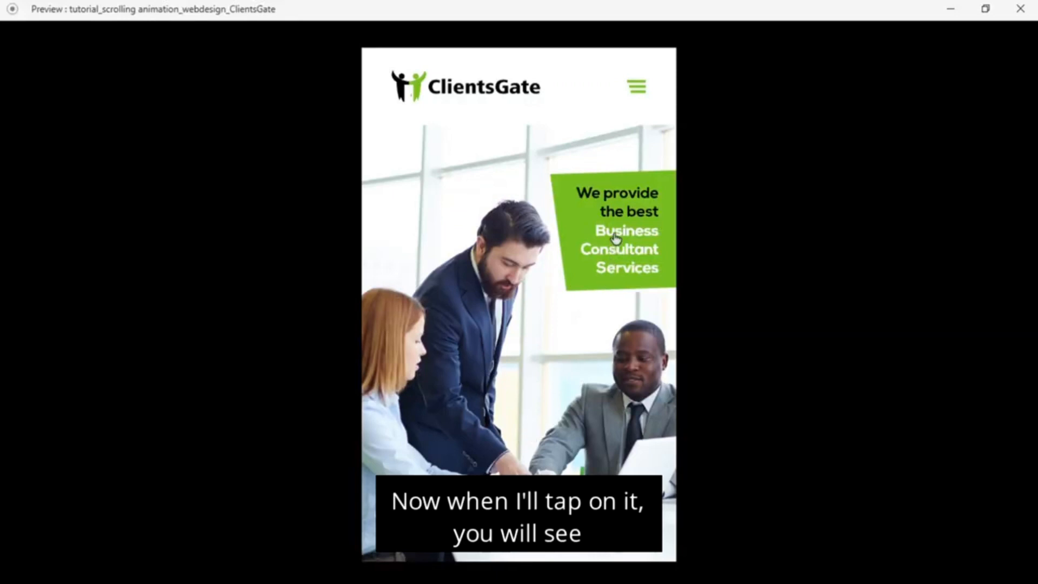
pyautogui.click(660, 153)
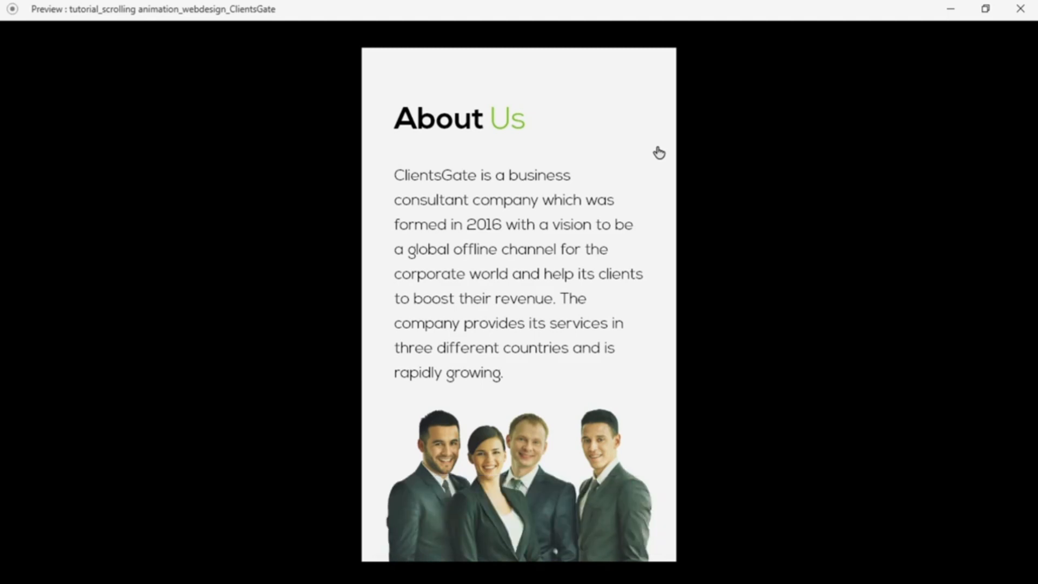
pyautogui.click(659, 153)
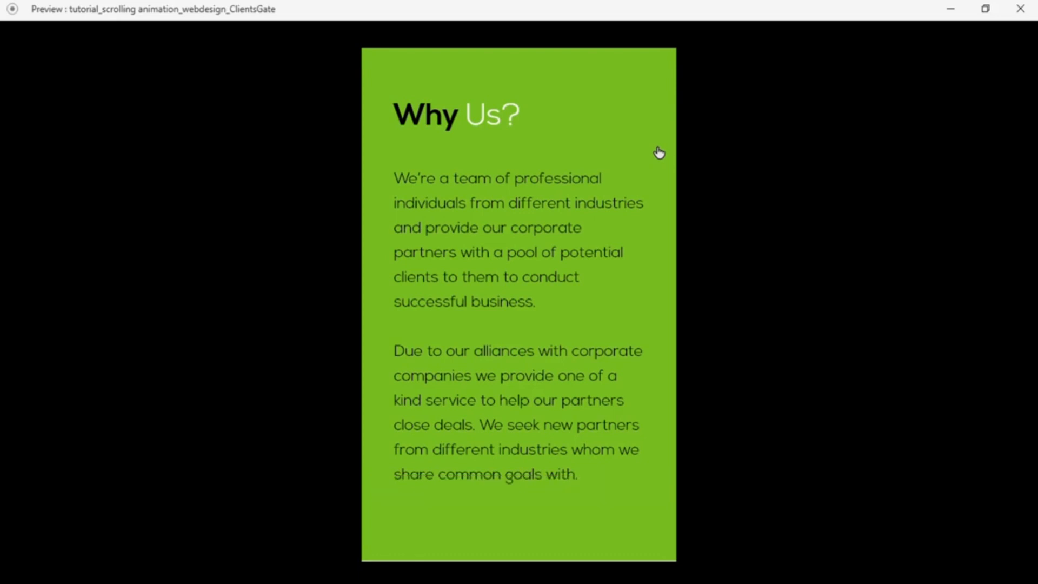
pyautogui.click(659, 152)
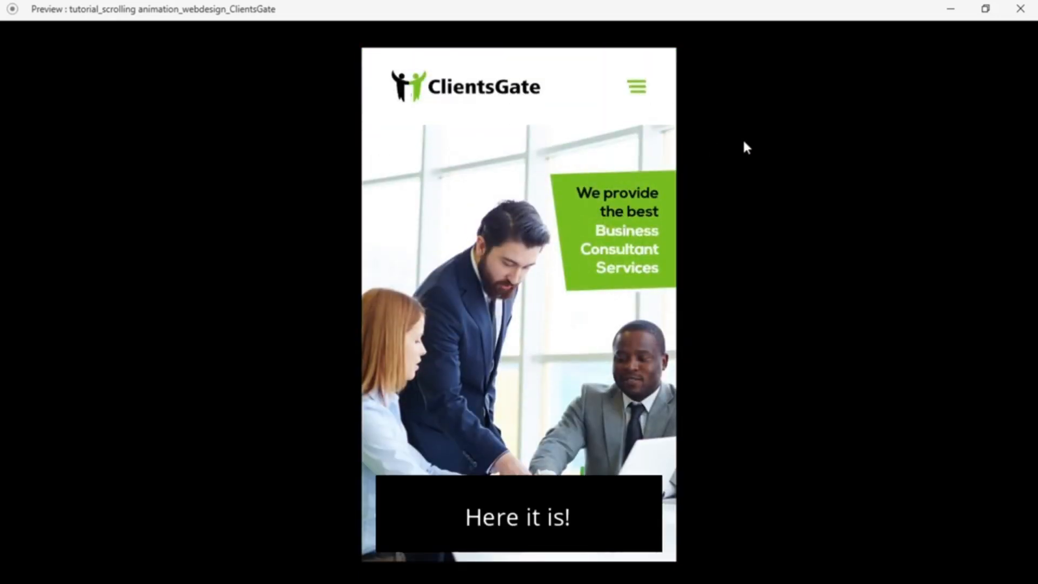